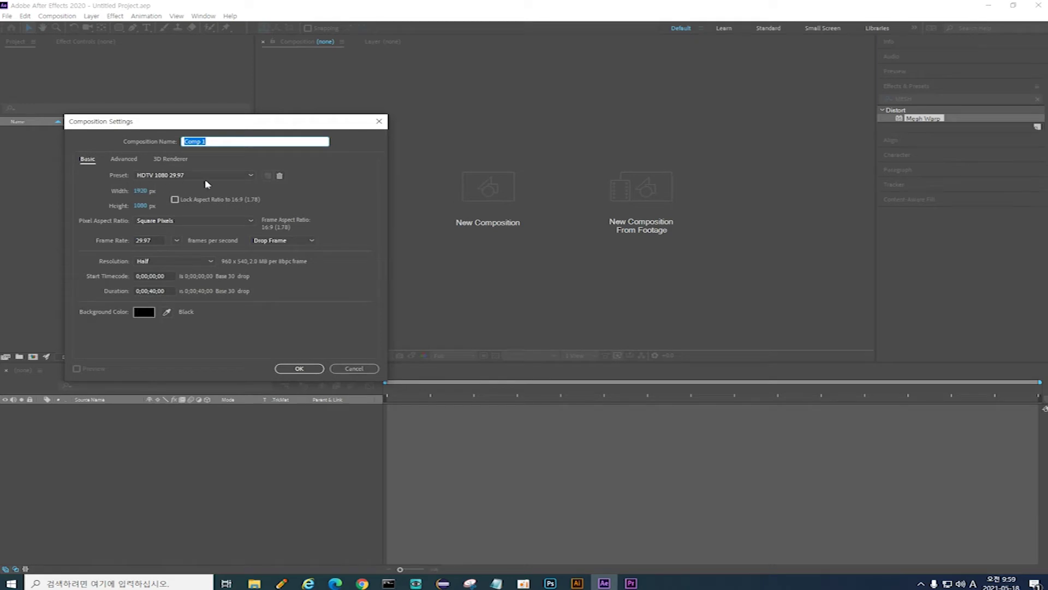
Step: Accept the HDTV 1080 29.97 preset to create Comp 1 at 1920×1080, 29.97 fps
click(300, 369)
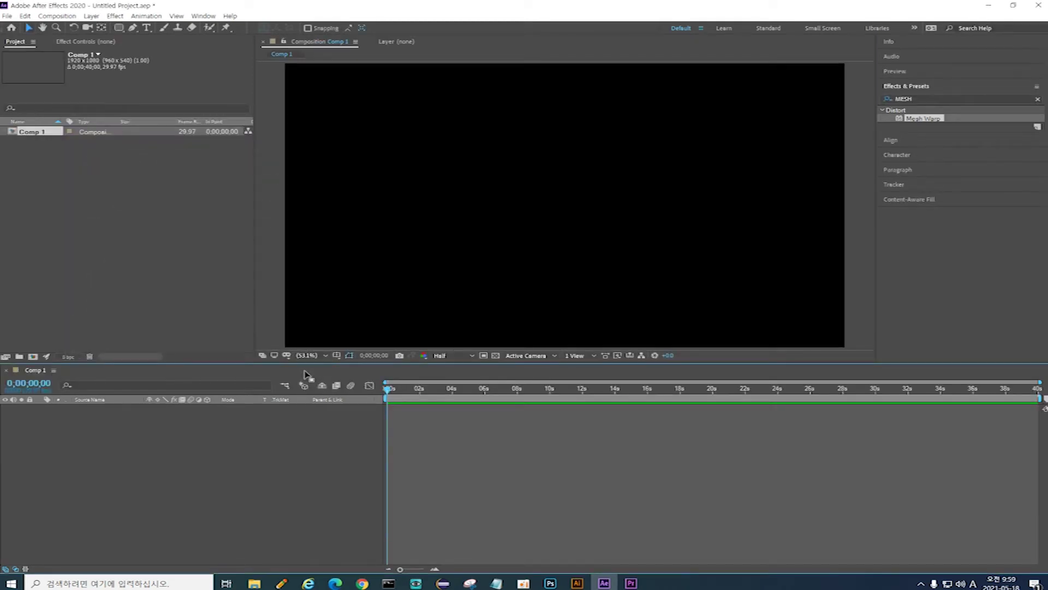
Step: Add a full-frame black solid, Black Solid 1, via Layer > New > Solid
click(91, 16)
mouse_move(108, 30)
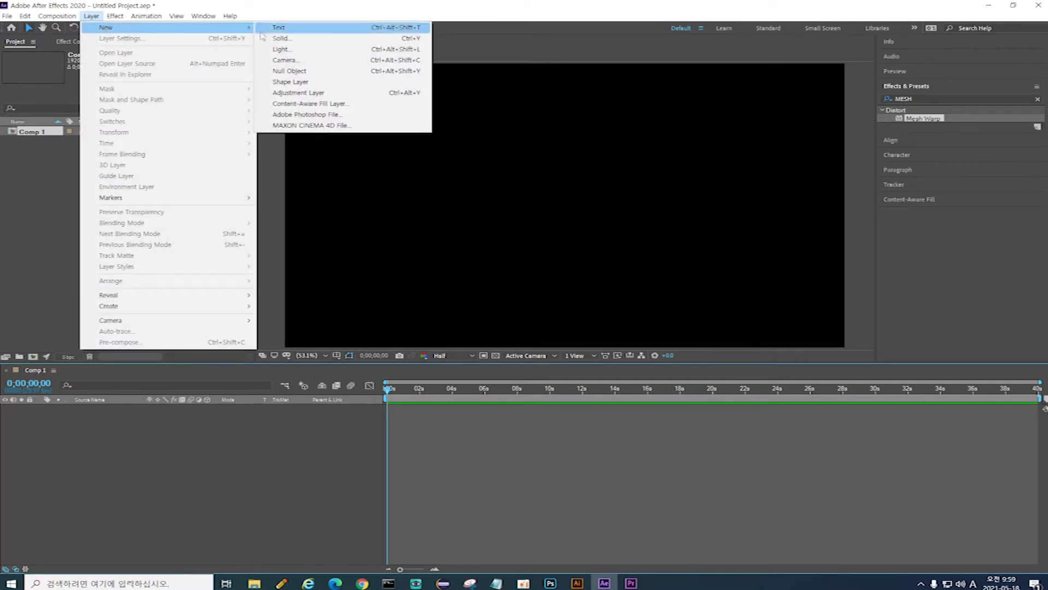
click(309, 44)
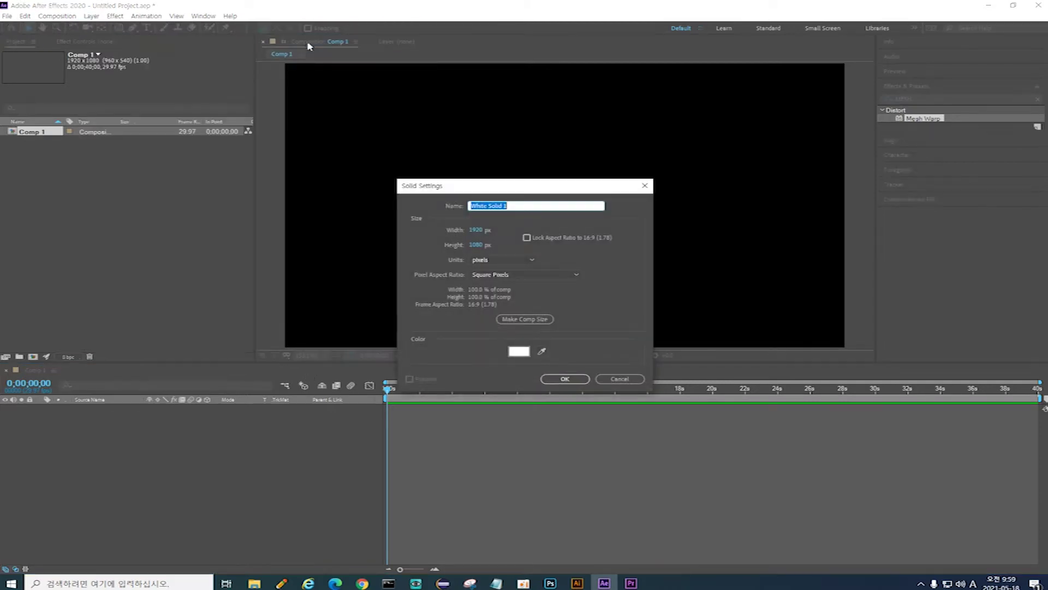
click(521, 355)
drag(407, 362, 374, 387)
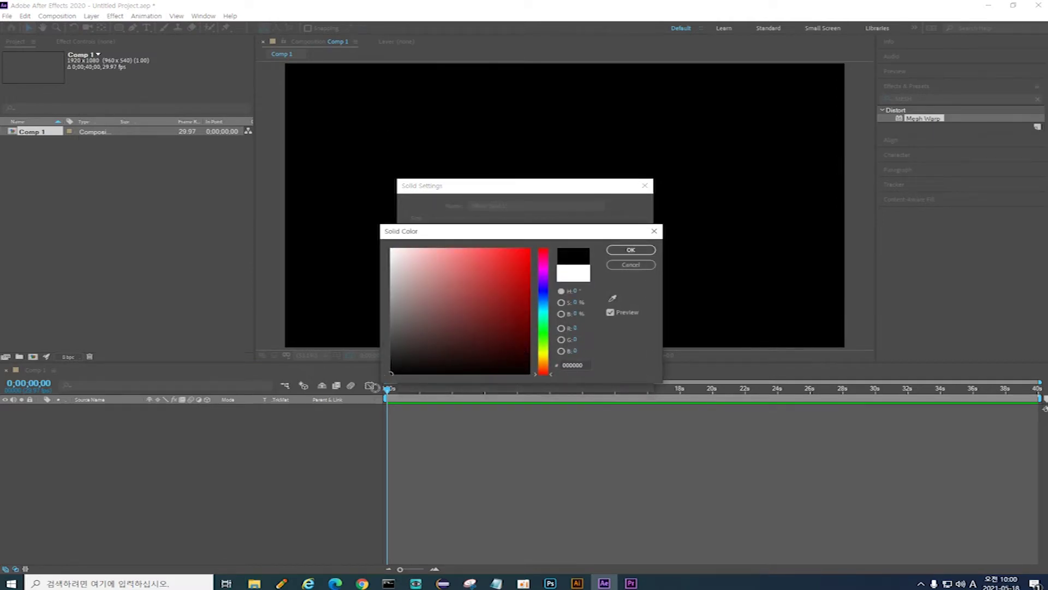
click(627, 250)
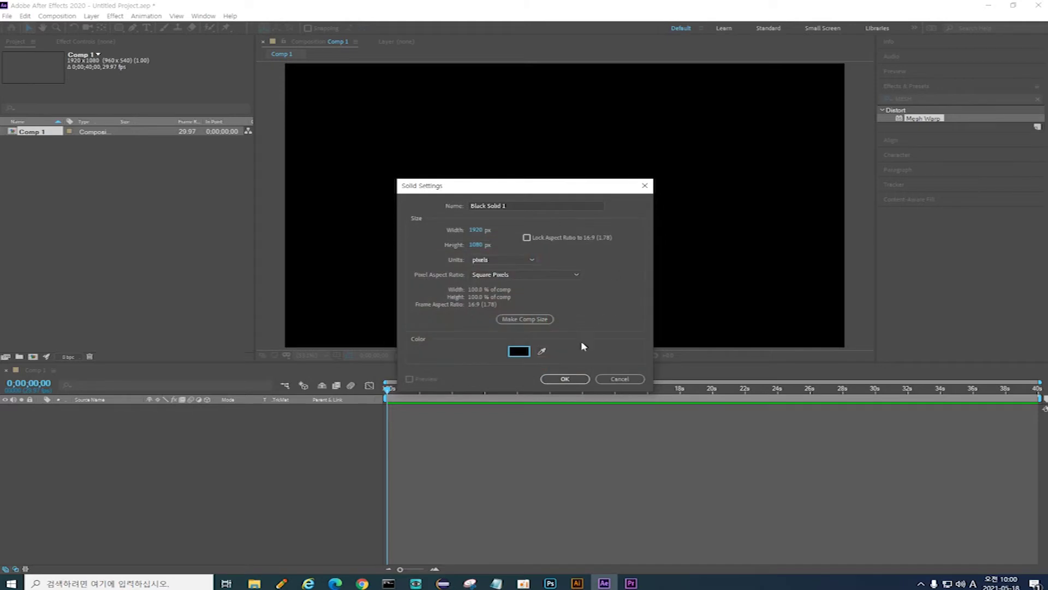
click(564, 379)
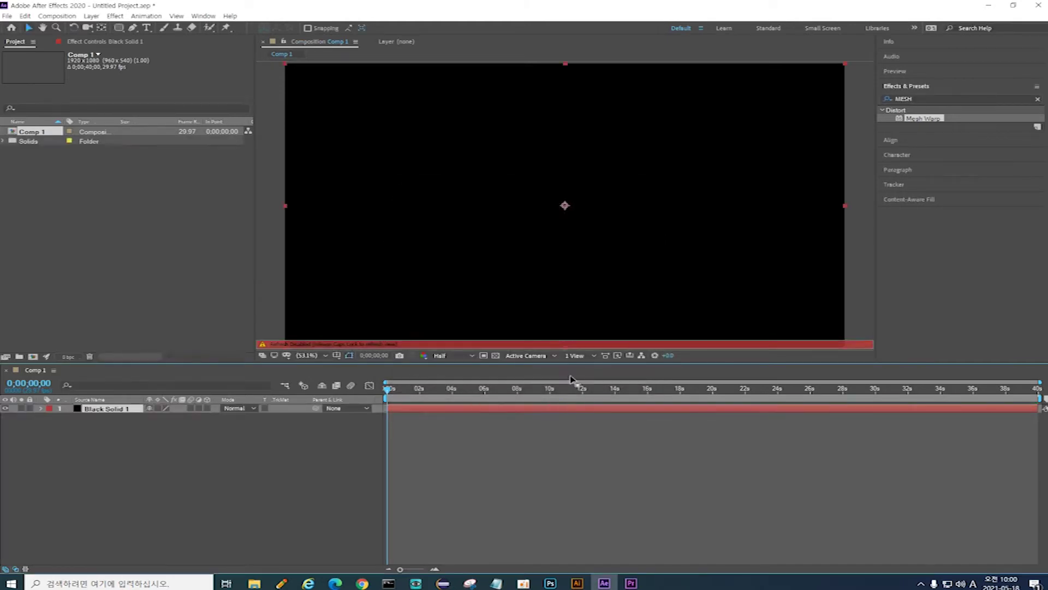
key(Caps_Lock)
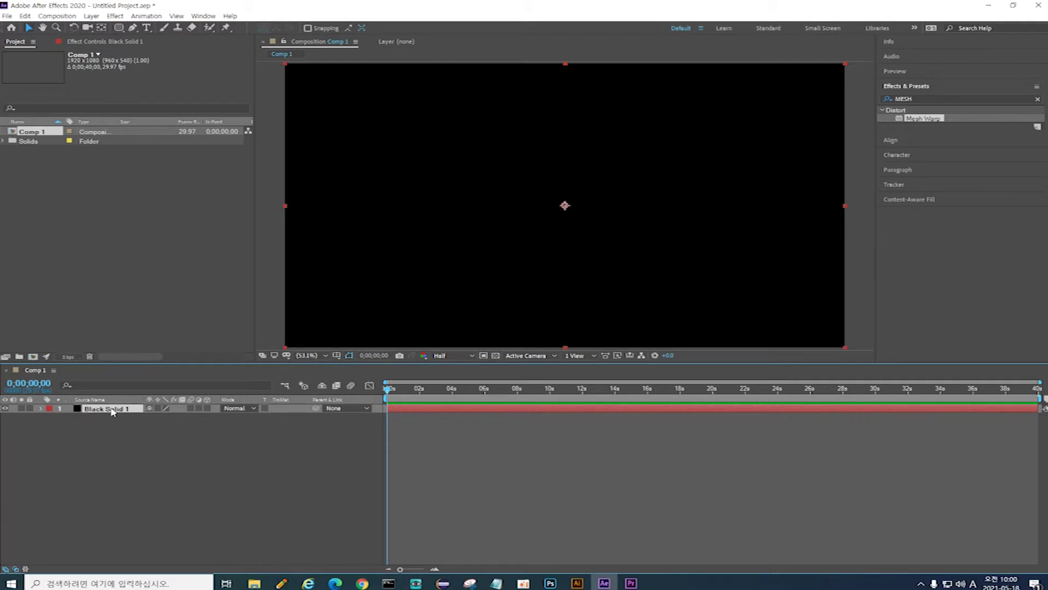
Step: Duplicate Black Solid 1 and make the top copy a new white (FFFFFF) solid, White Solid 1
key(ctrl+d)
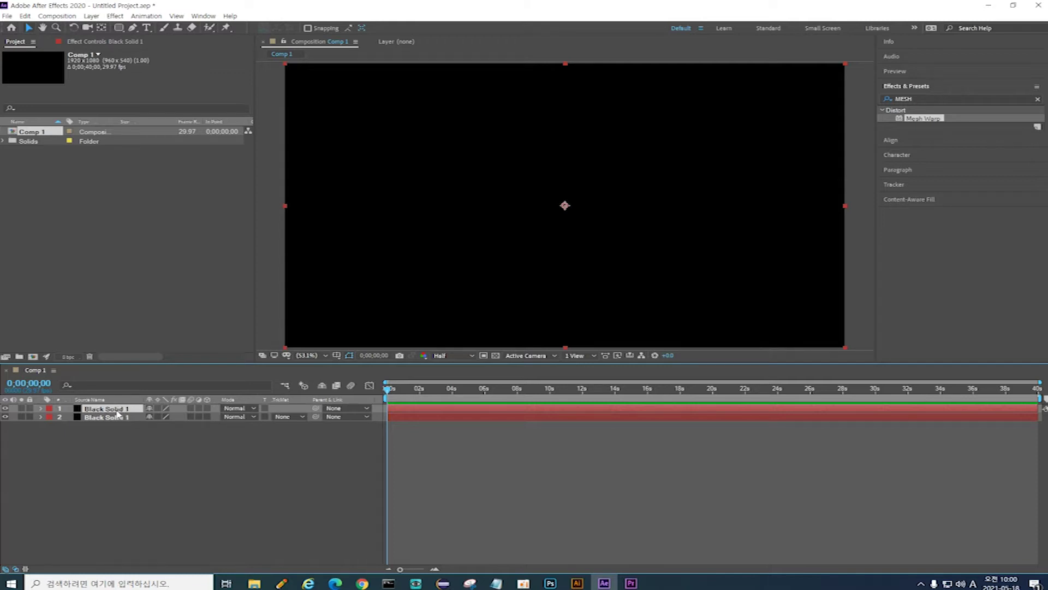
click(91, 17)
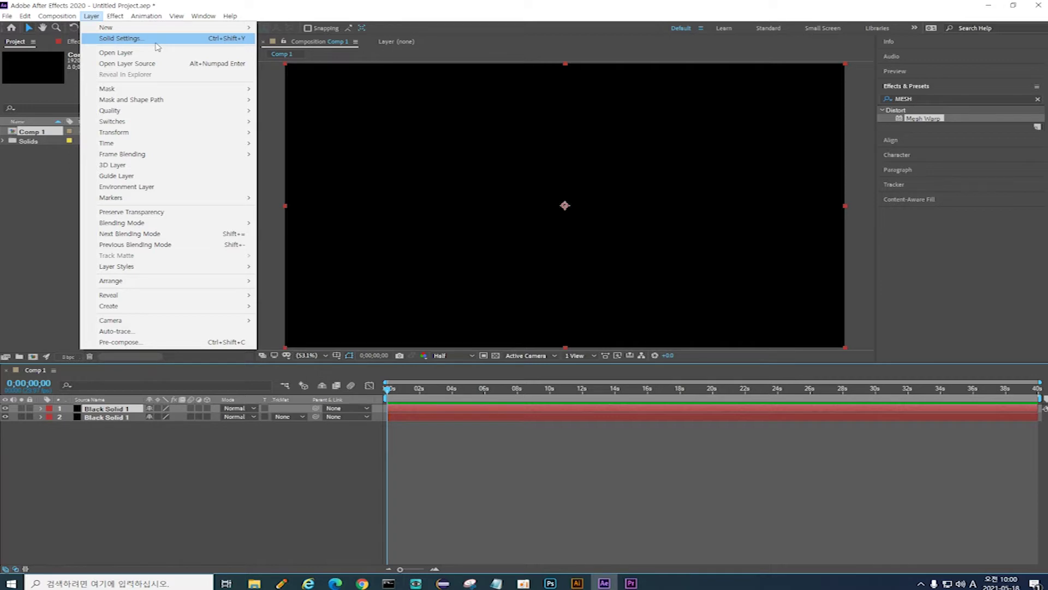
click(155, 39)
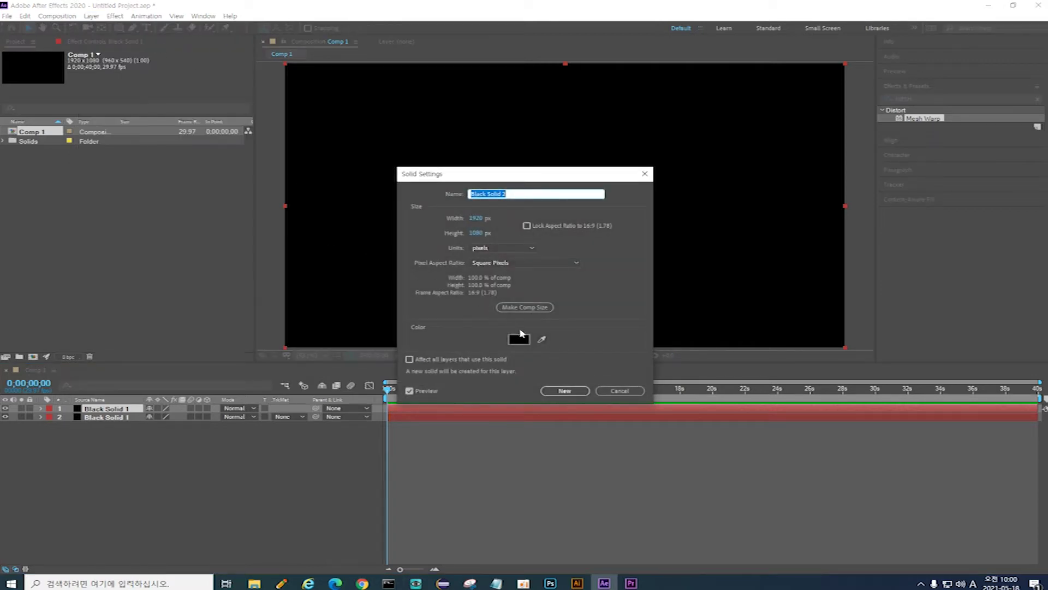
click(521, 341)
drag(409, 263, 375, 229)
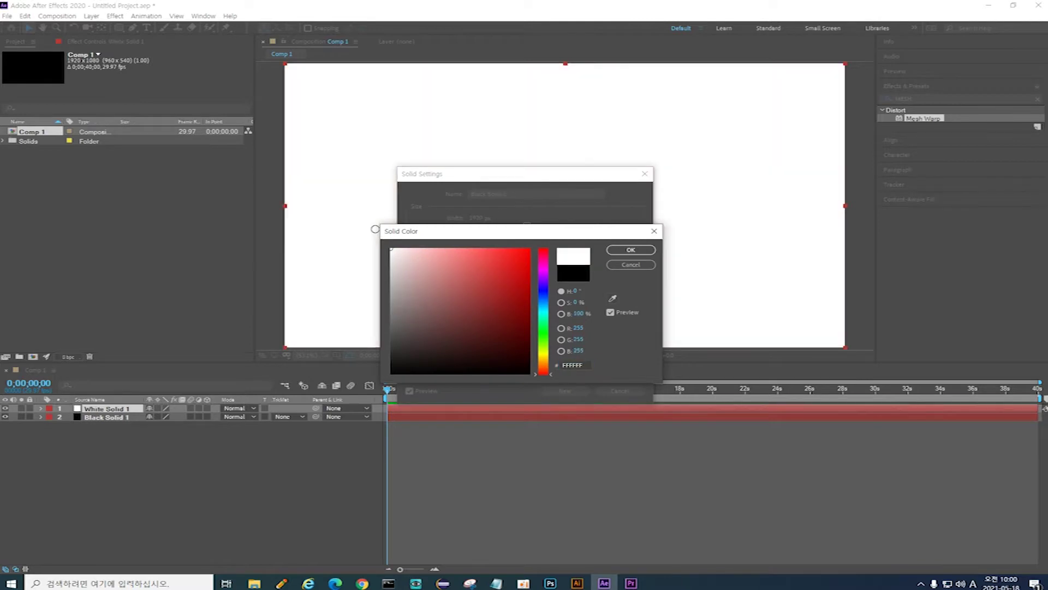
click(629, 250)
click(582, 389)
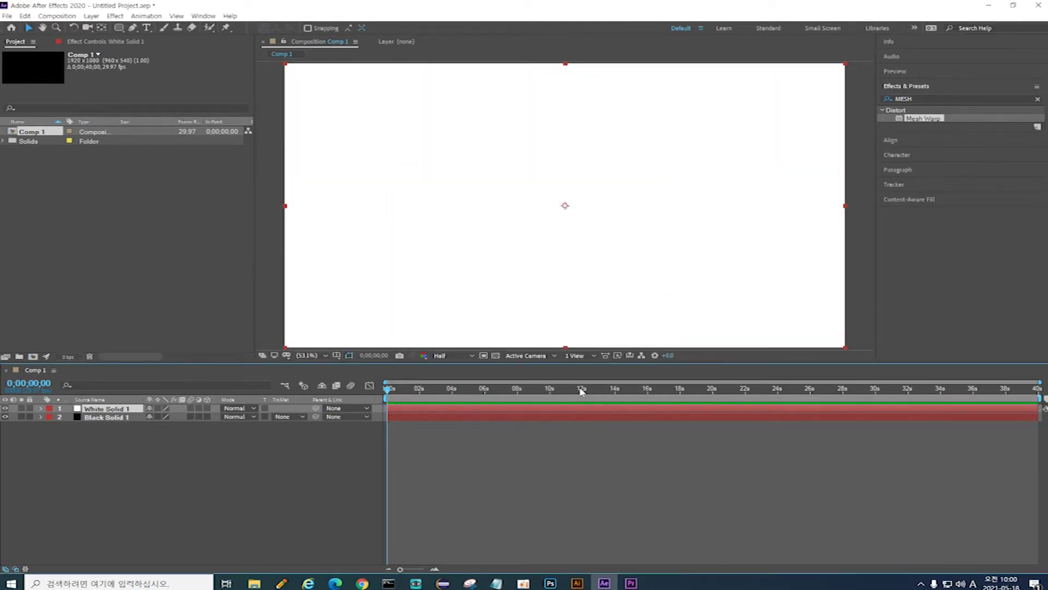
key(alt+Tab)
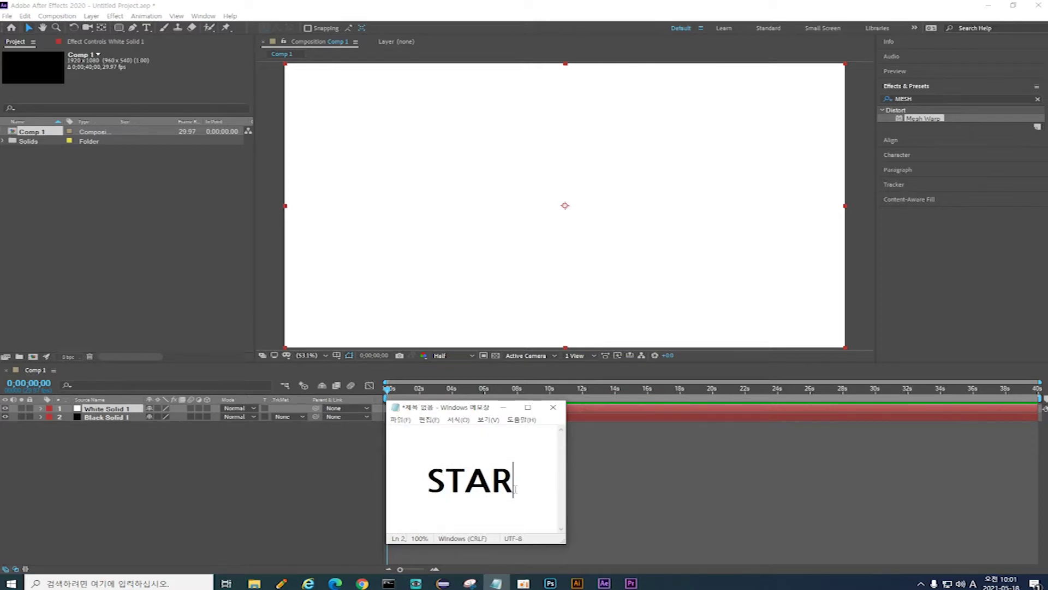
Step: Copy STAR from Notepad and paste it into the Effects & Presets search field
drag(515, 488, 429, 489)
key(ctrl+c)
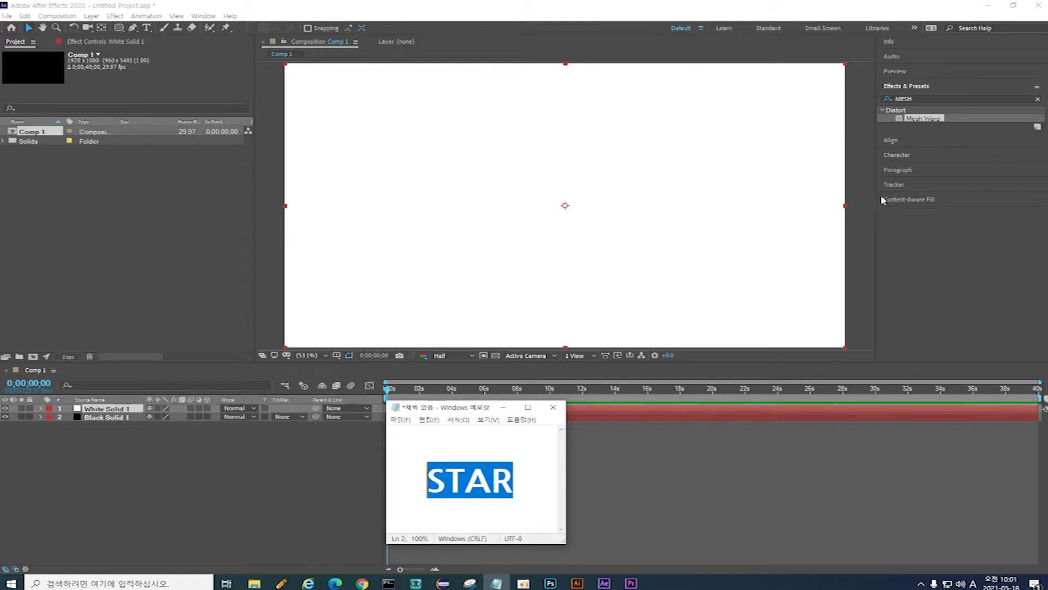
click(935, 97)
key(ctrl+v)
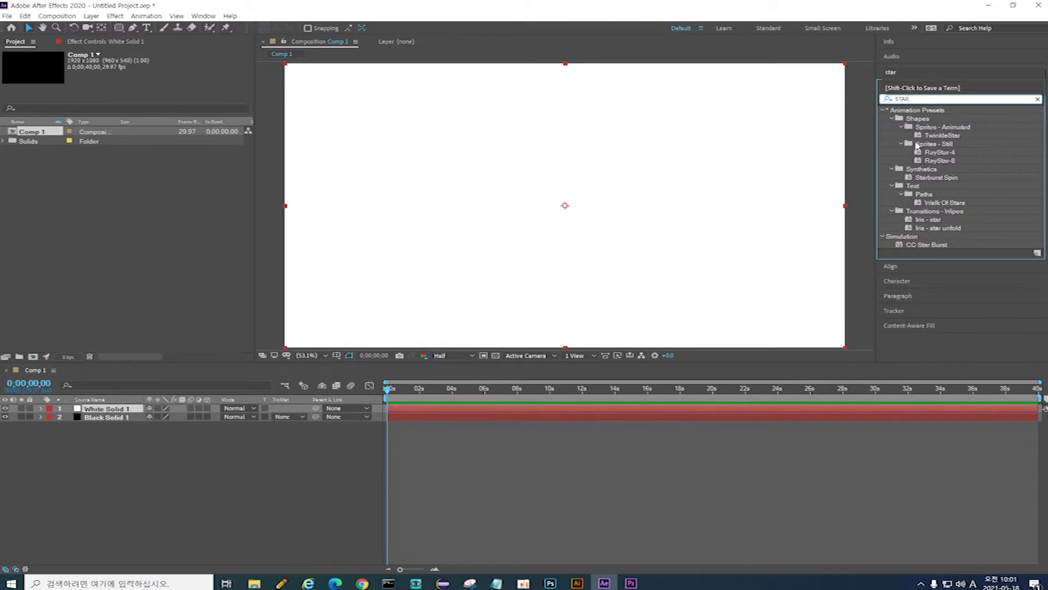
Step: Apply CC Star Burst to White Solid 1, preview the starfield, then return to the first frame
click(928, 245)
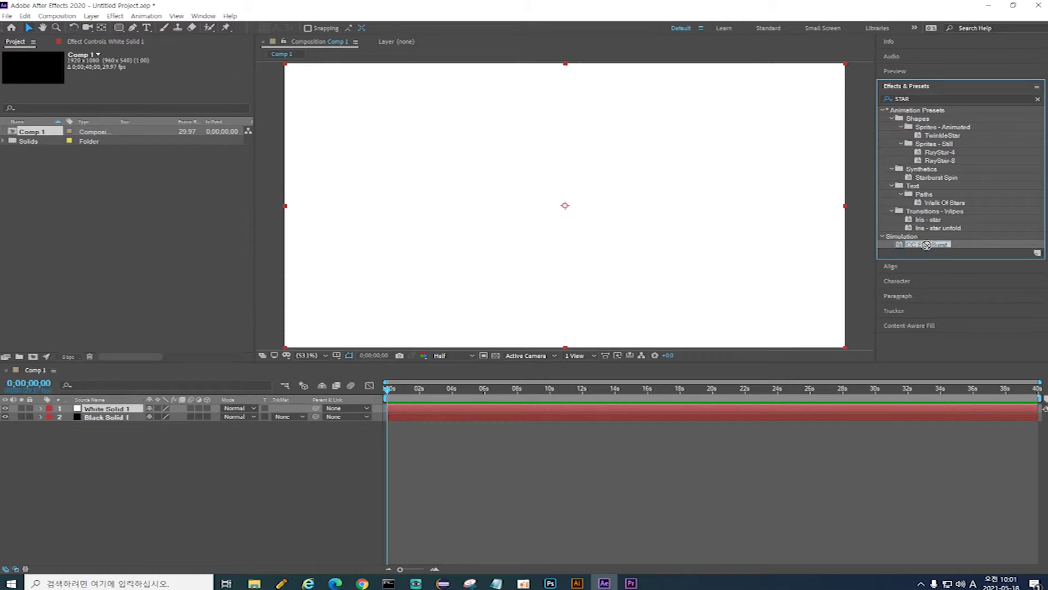
drag(926, 244, 112, 414)
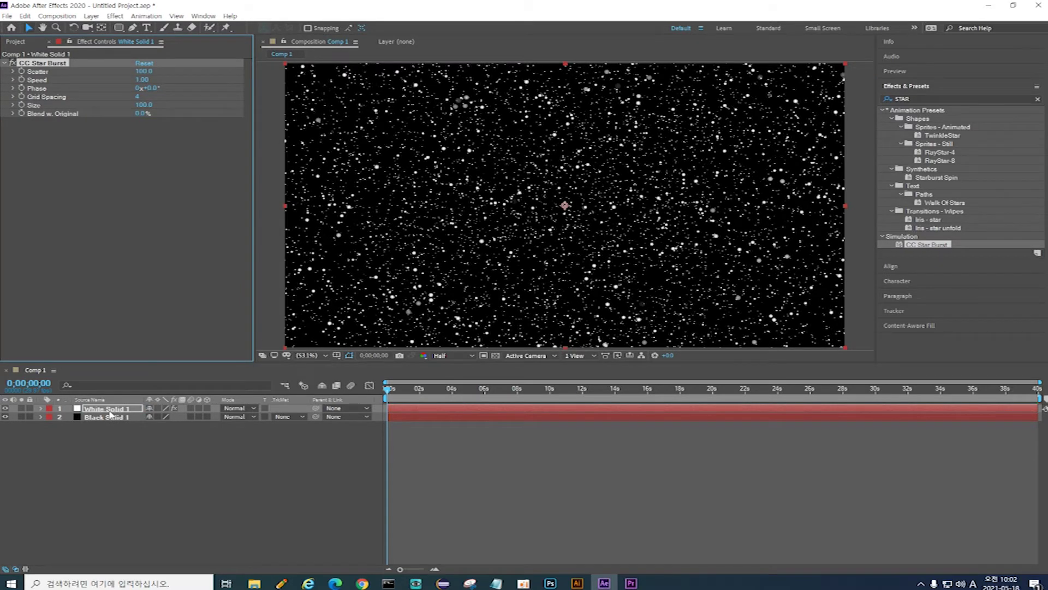
key(space)
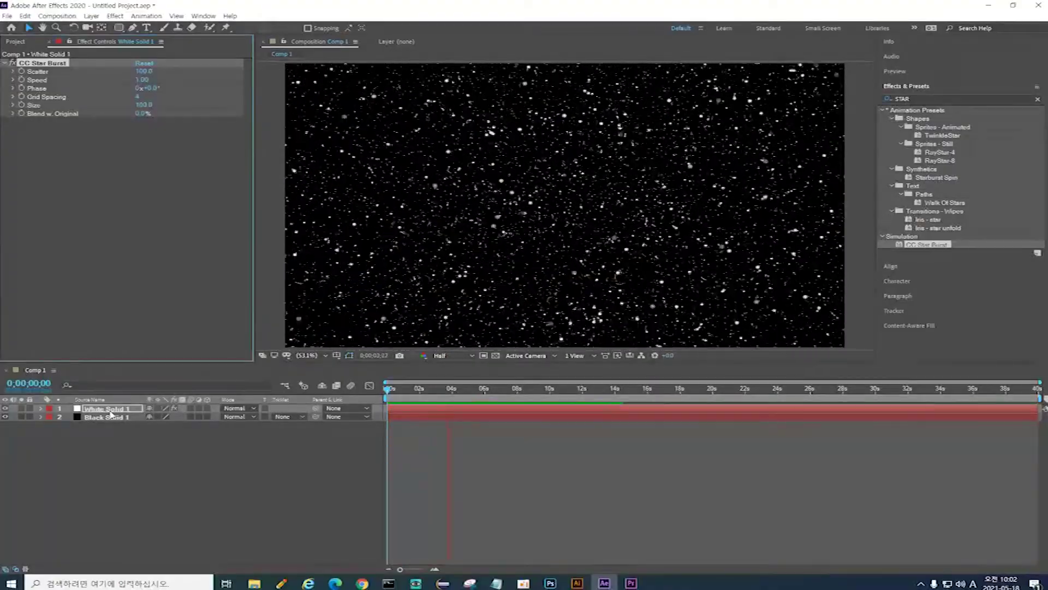
key(space)
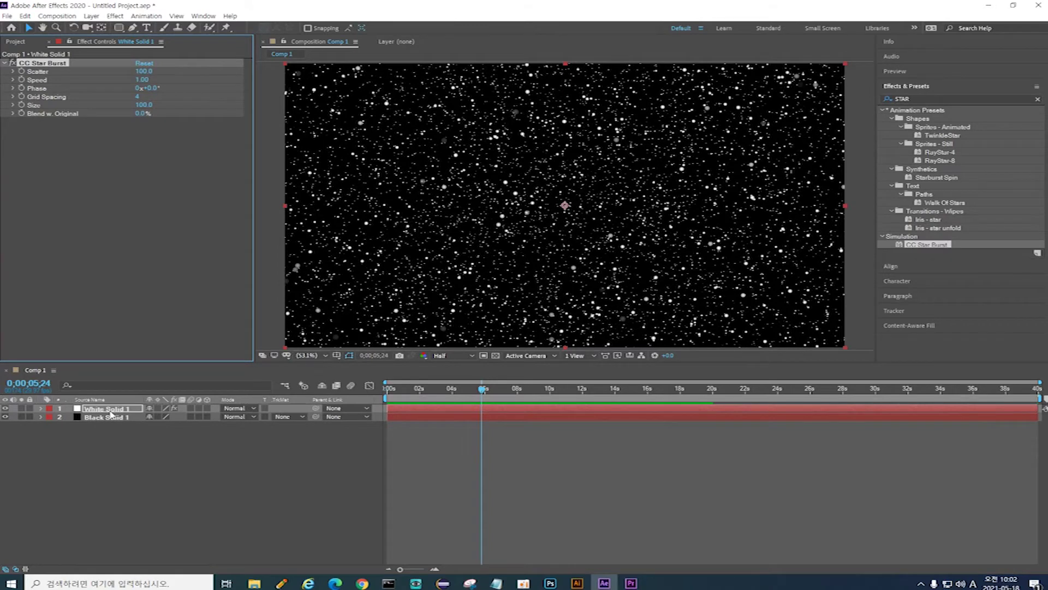
key(Home)
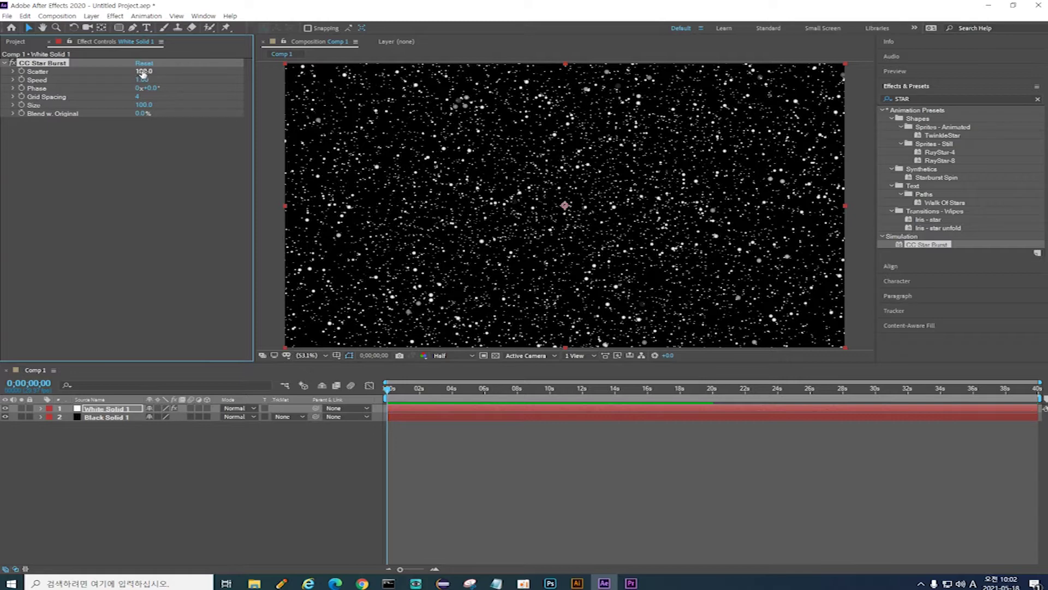
Step: Set CC Star Burst Scatter to 1200 and Speed to 0.20, previewing after each change
click(146, 73)
text(1200)
key(Return)
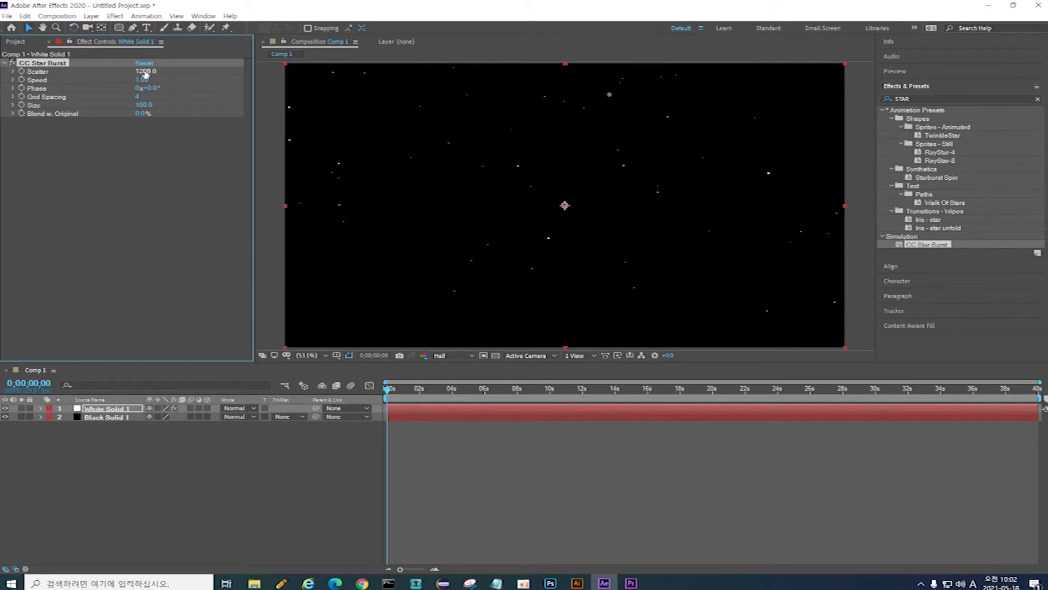
key(space)
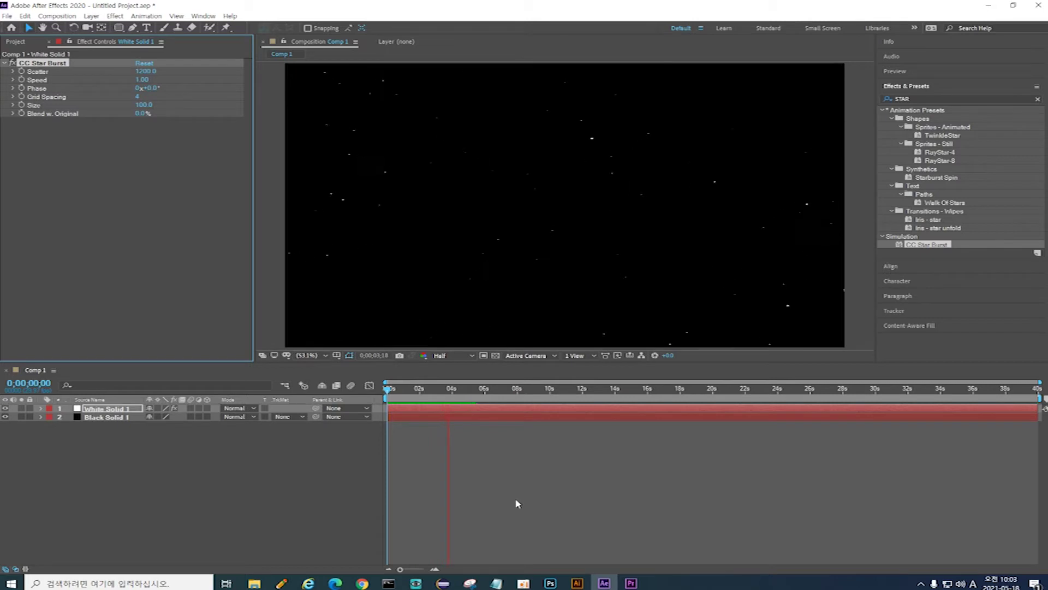
key(space)
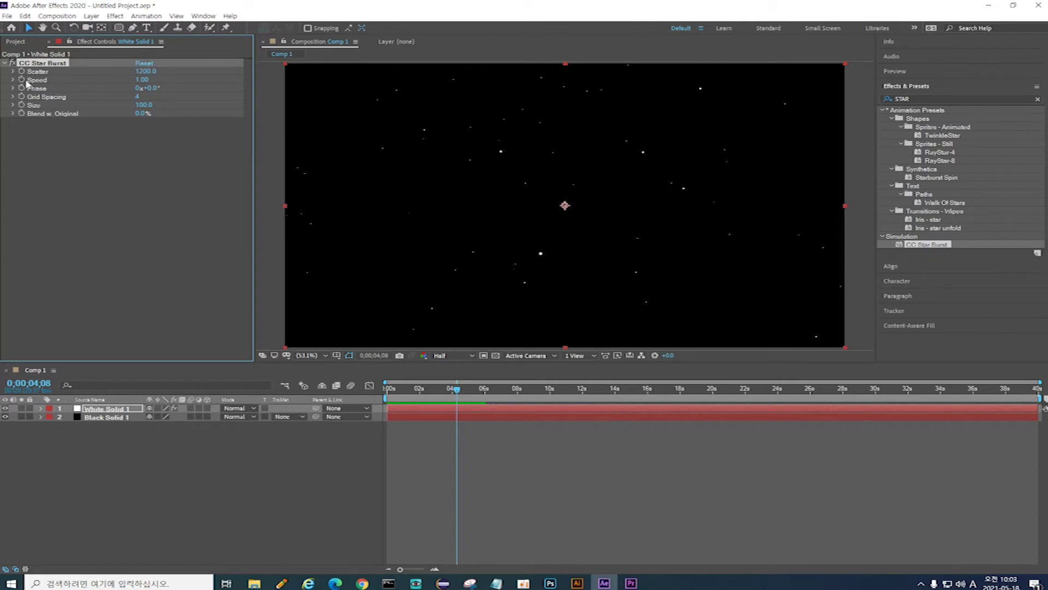
click(142, 80)
text(0.2)
key(Return)
key(space)
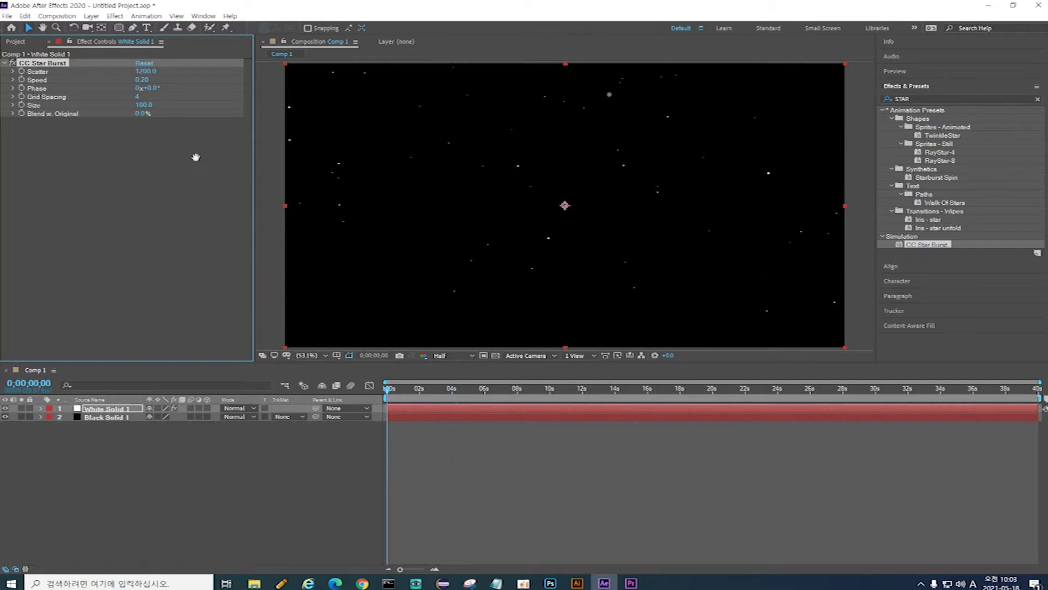
key(space)
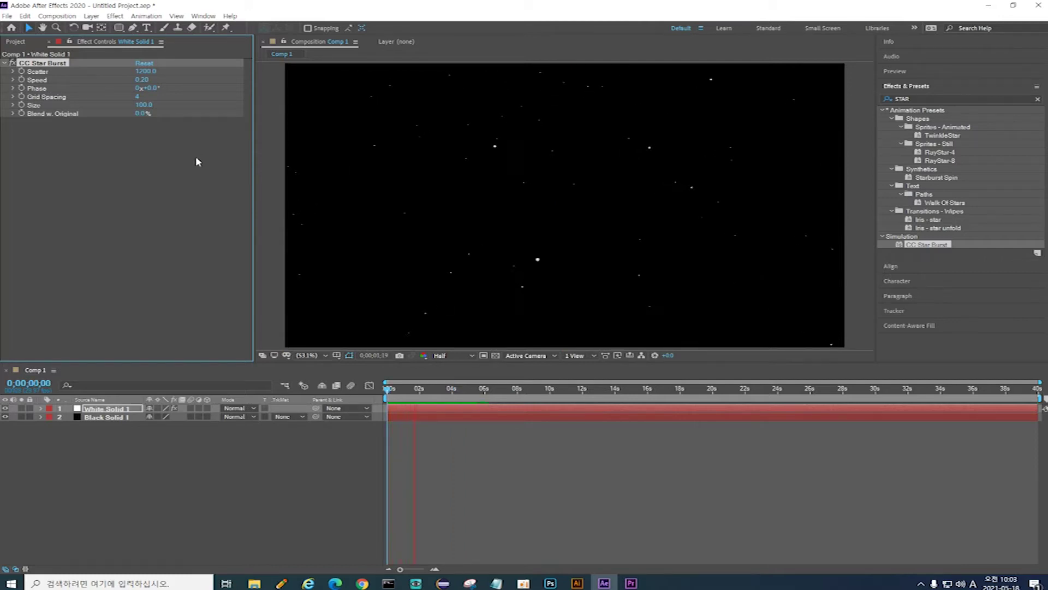
key(space)
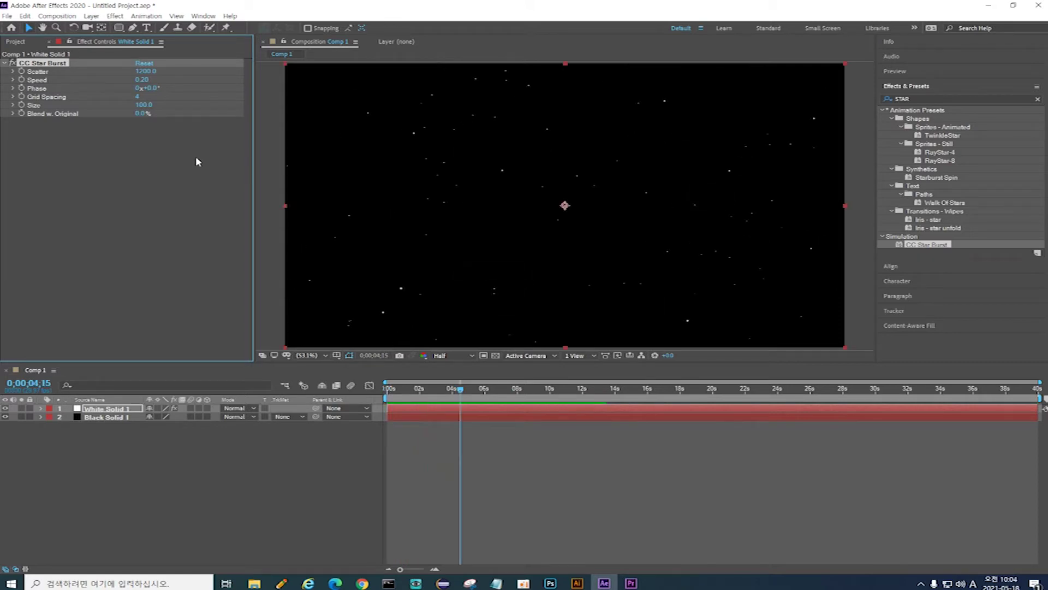
Step: Paste the Korean title, a name followed by 텍스트 모션, as a new text layer in the viewer
click(147, 29)
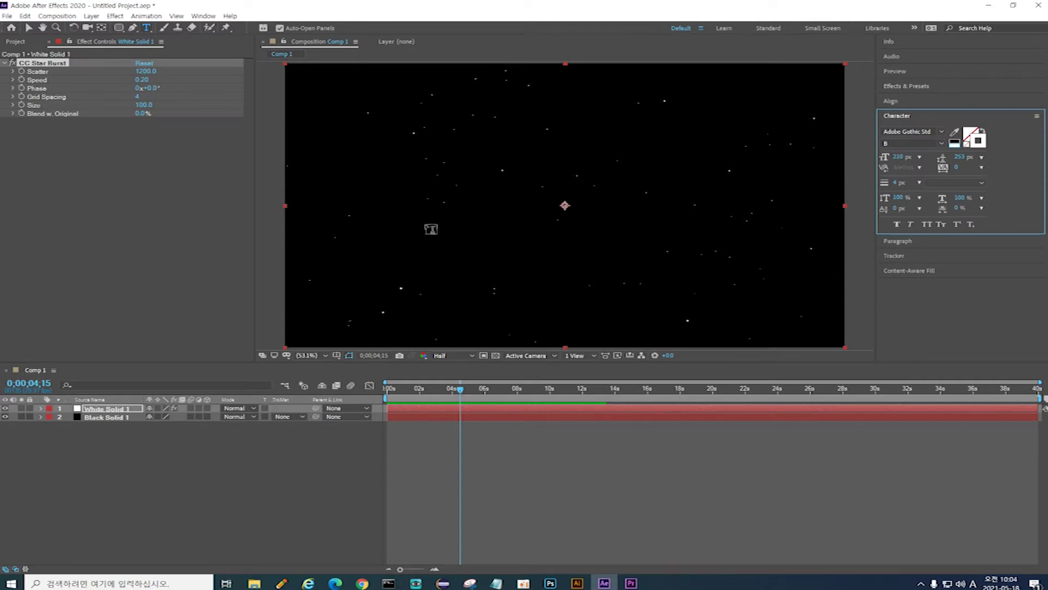
click(414, 234)
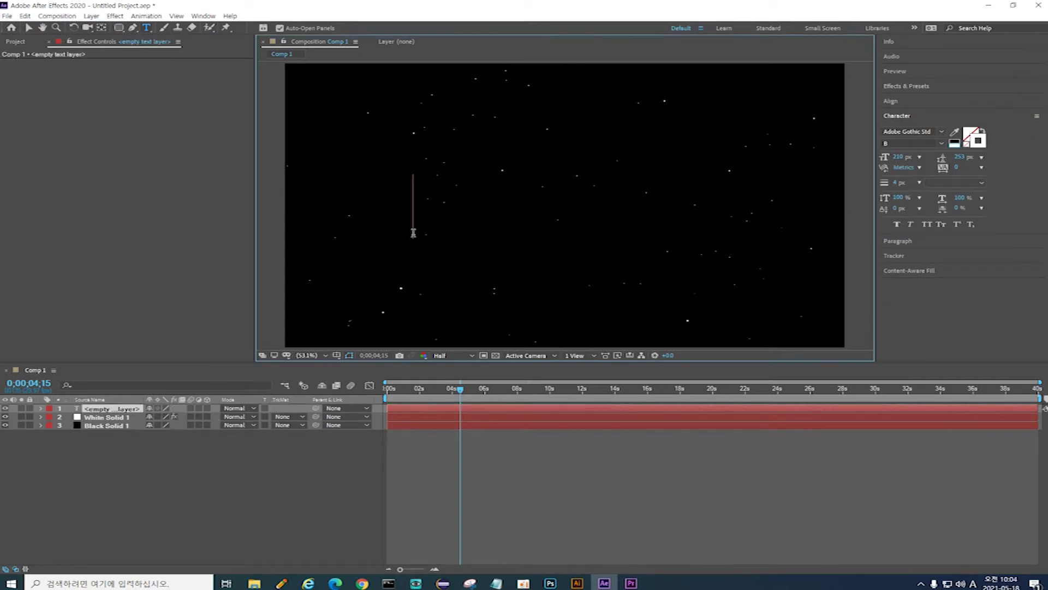
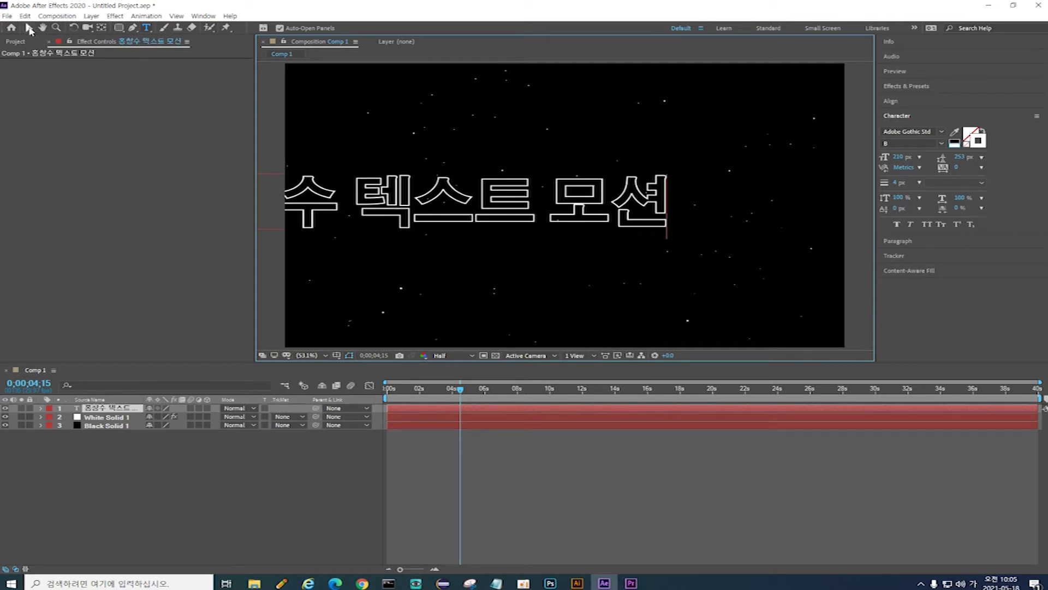
click(29, 28)
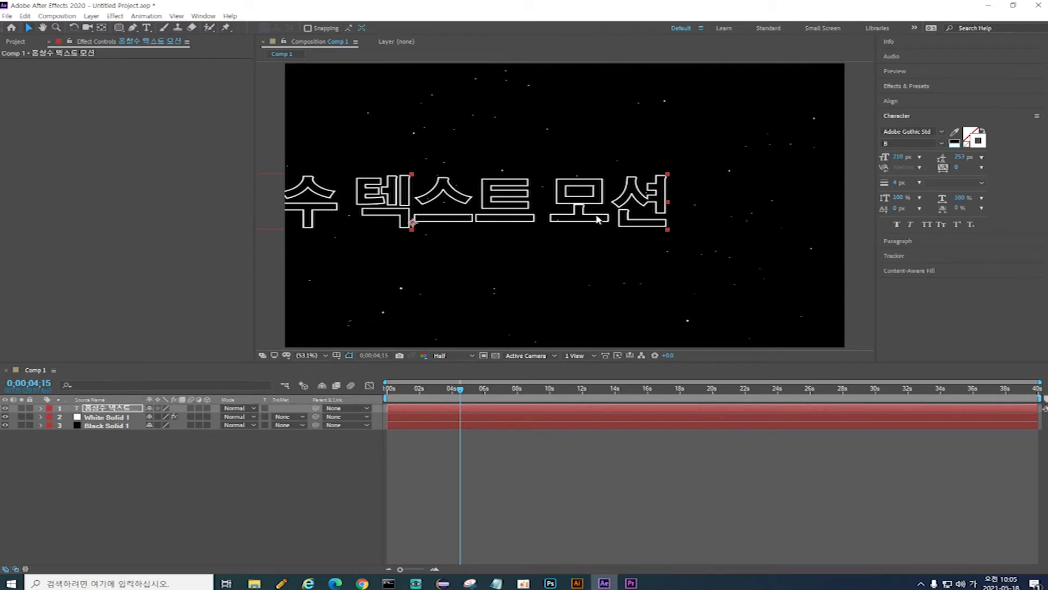
Step: Give the Korean title a white fill and a black stroke 2 px wide
click(970, 136)
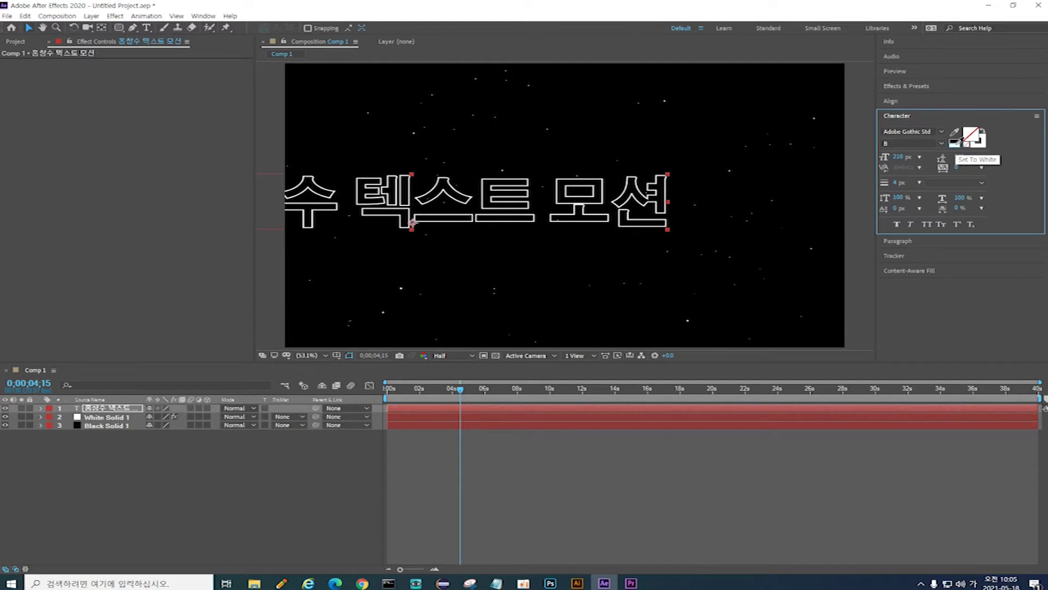
click(955, 144)
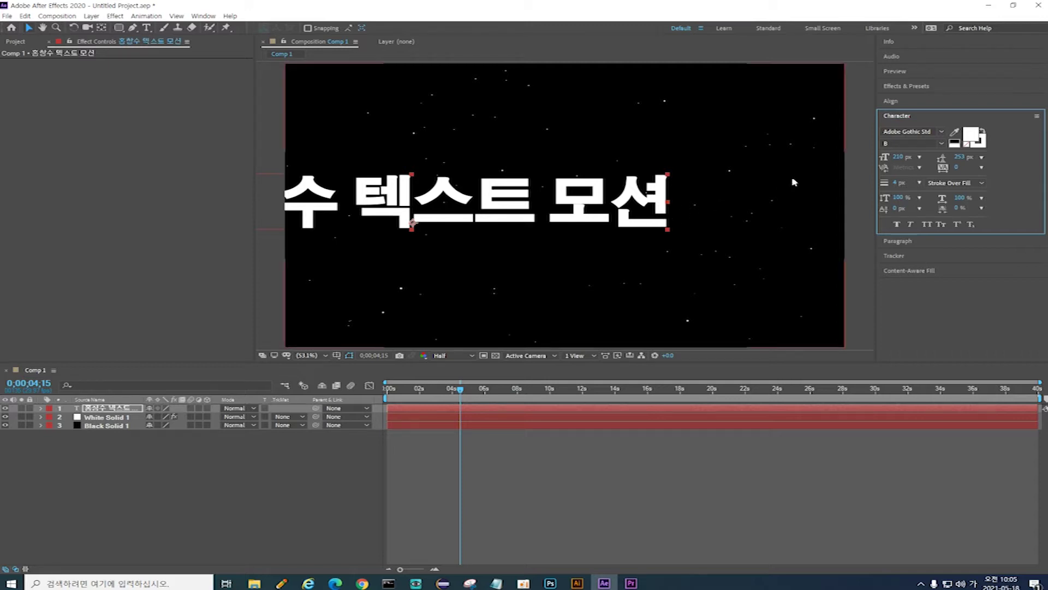
click(985, 139)
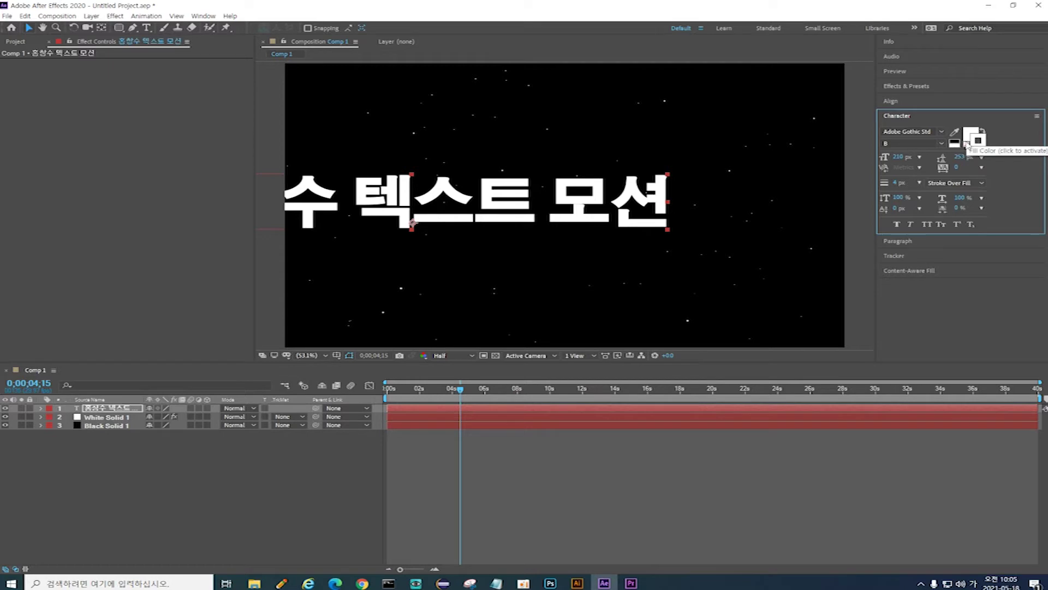
click(955, 140)
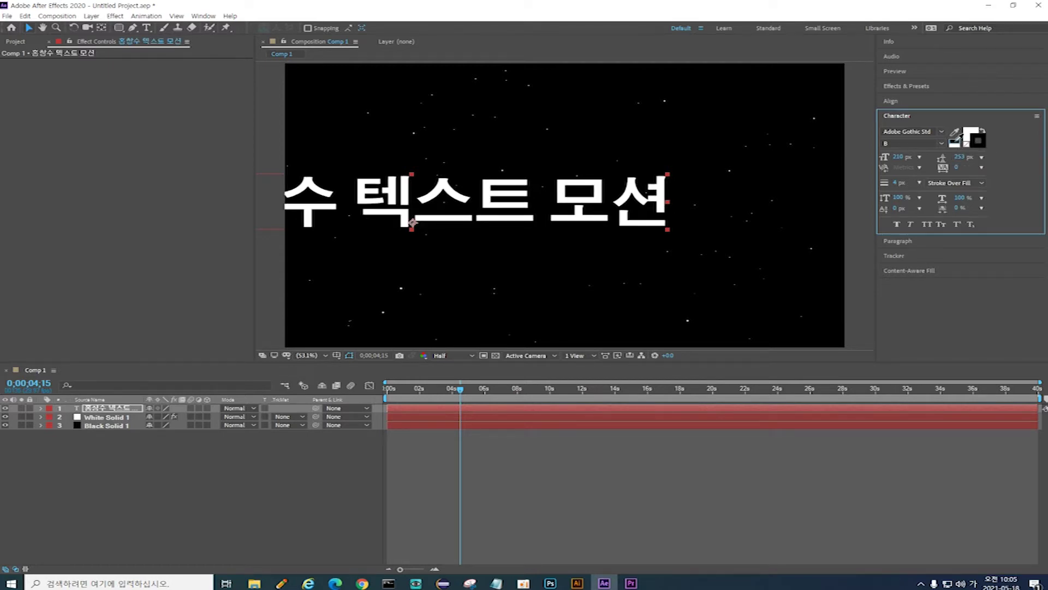
drag(895, 184, 891, 187)
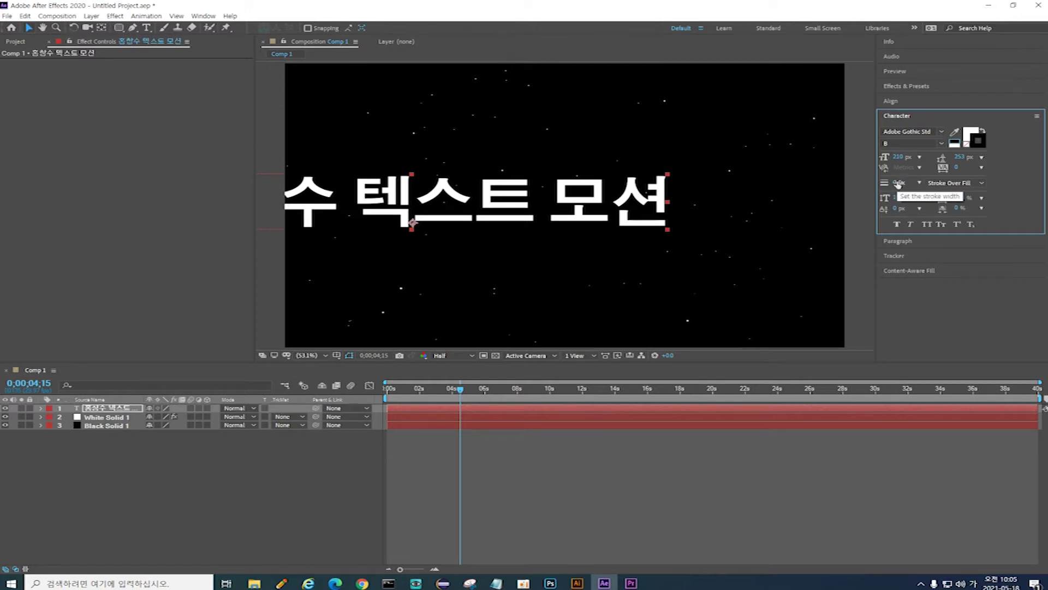
click(898, 184)
text(2)
key(Return)
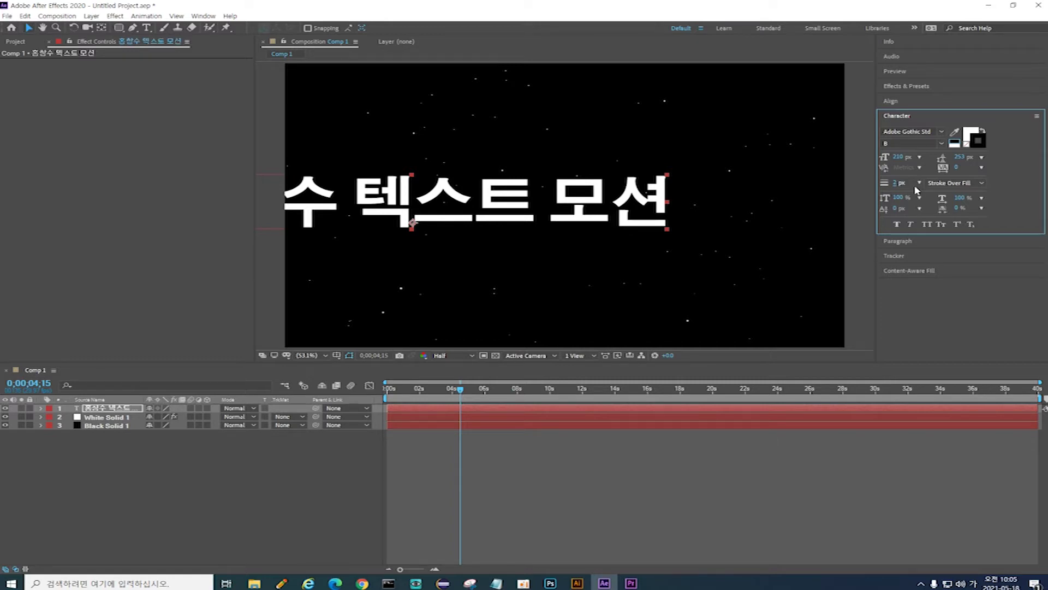
Step: Centre the title horizontally and vertically, centre-align its paragraph, and centre its anchor point
click(930, 104)
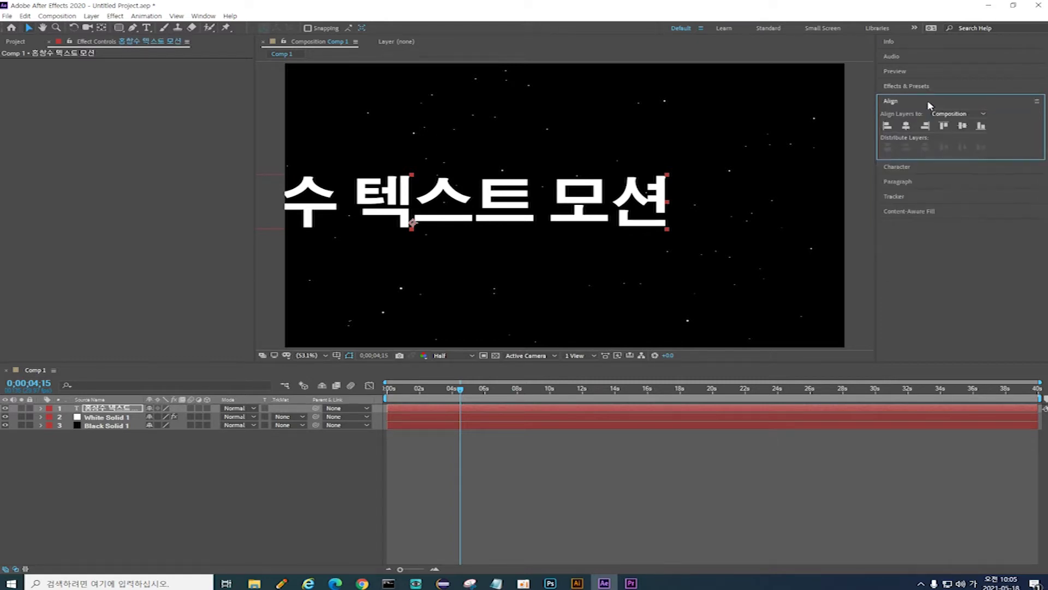
click(906, 126)
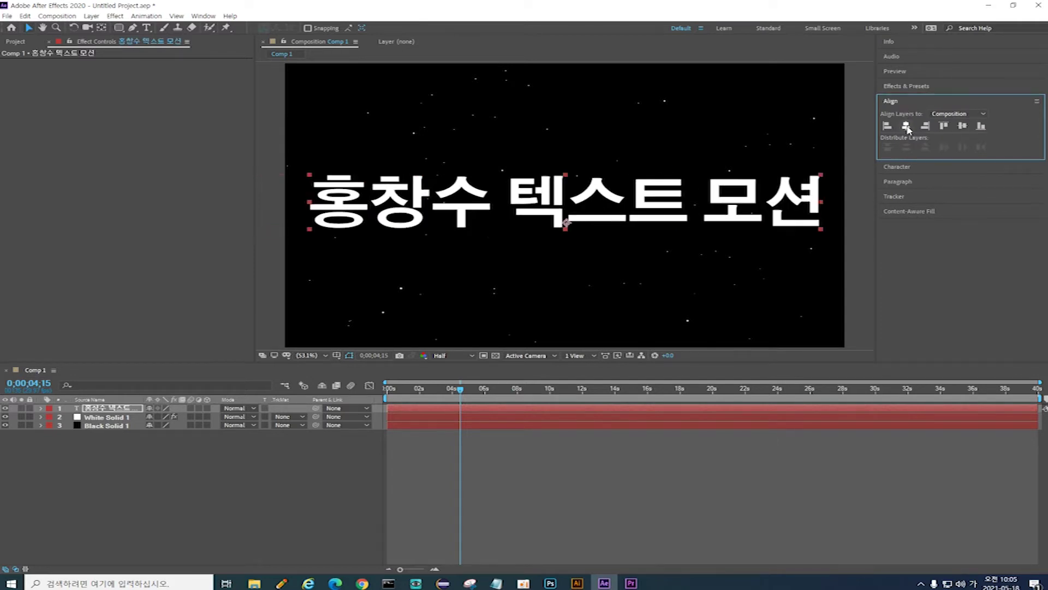
click(962, 126)
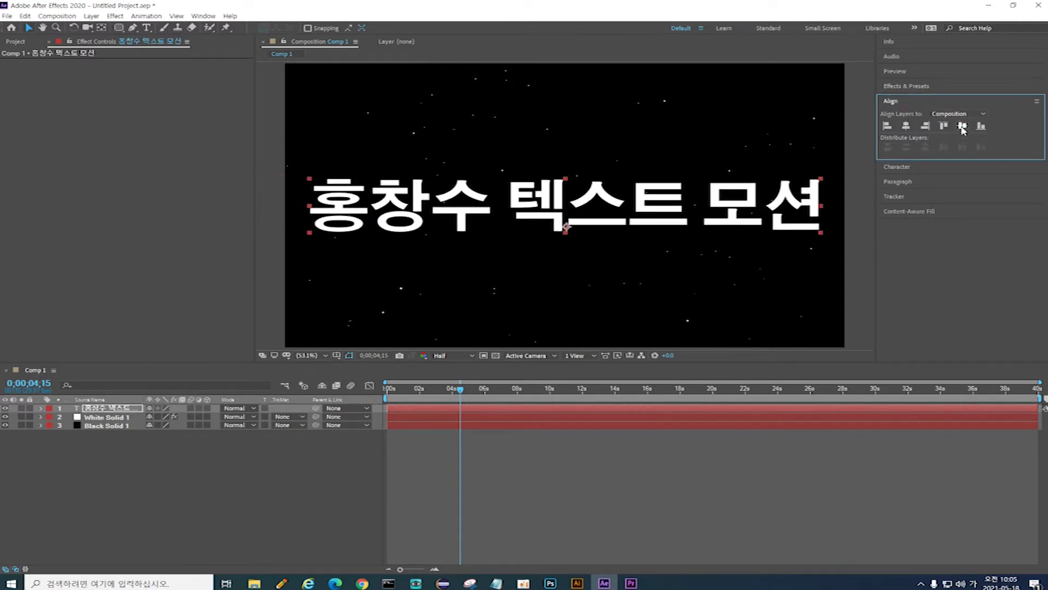
click(921, 182)
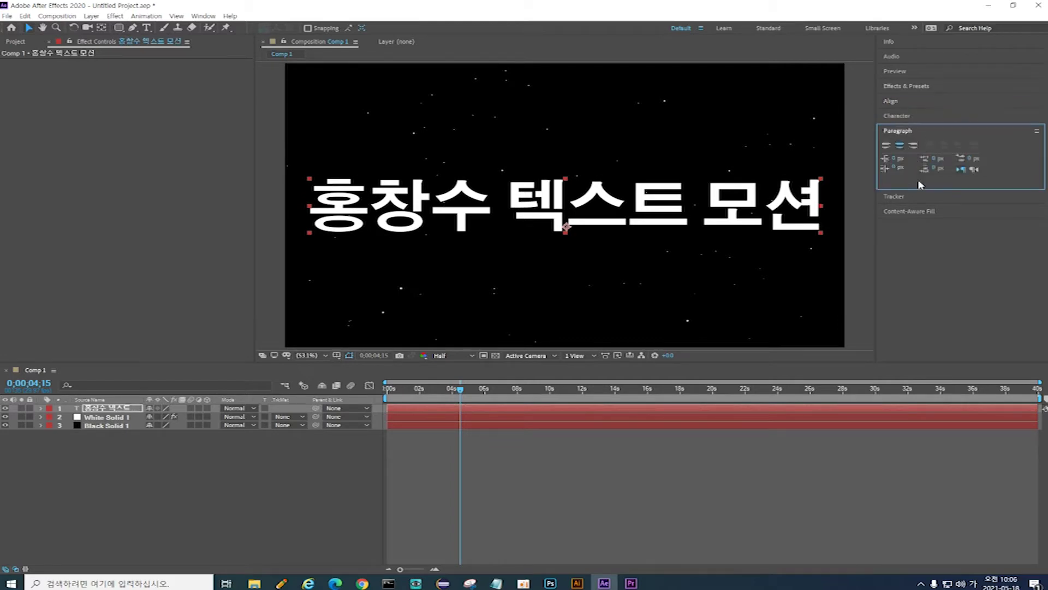
click(901, 148)
key(ctrl+alt+Home)
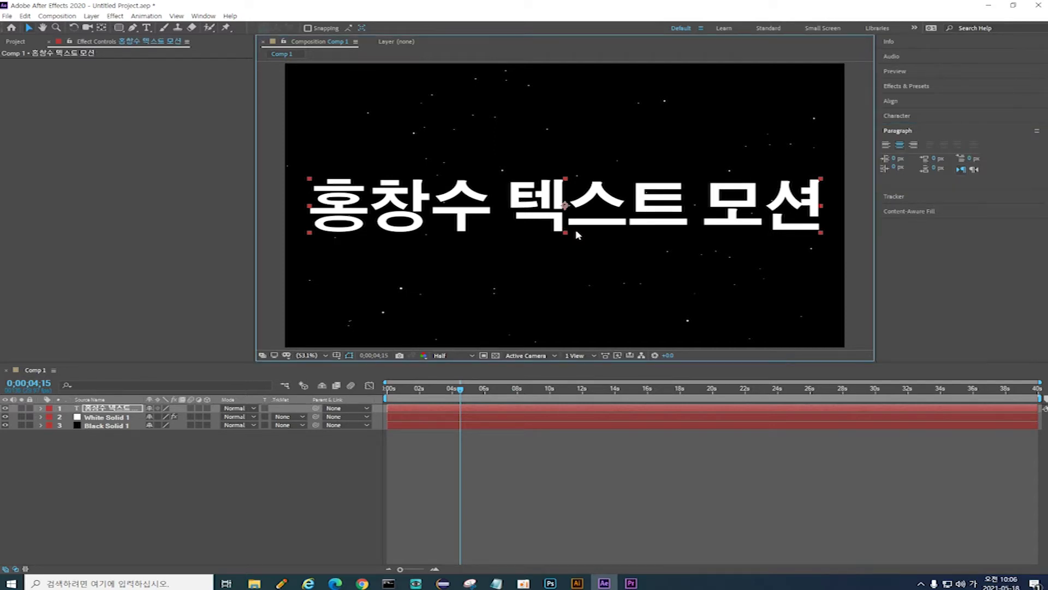
Step: Shrink the title's font to 147 px and move it slightly up in the frame
click(919, 117)
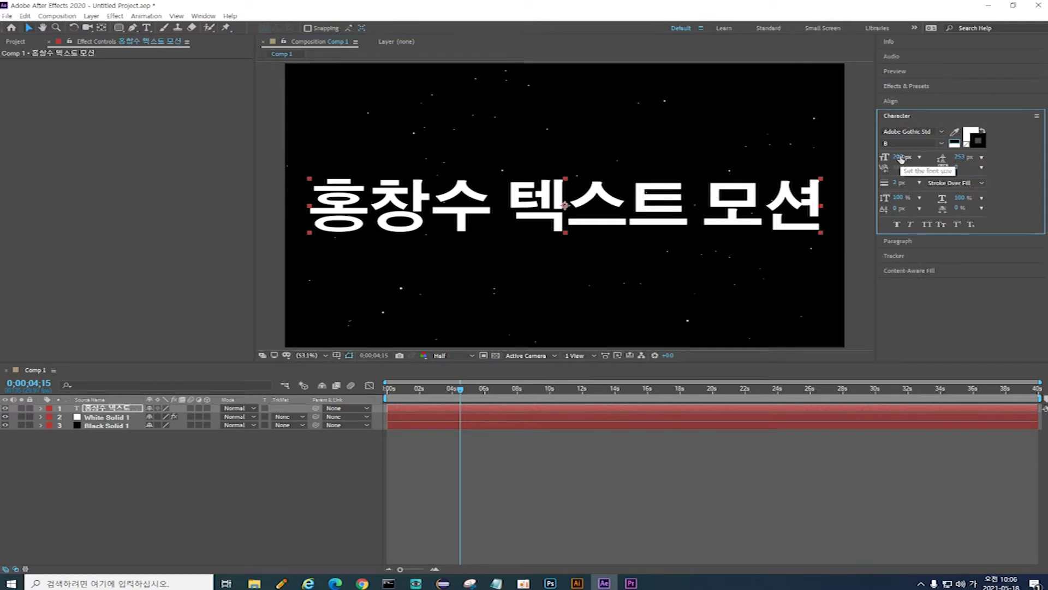
drag(899, 157, 862, 165)
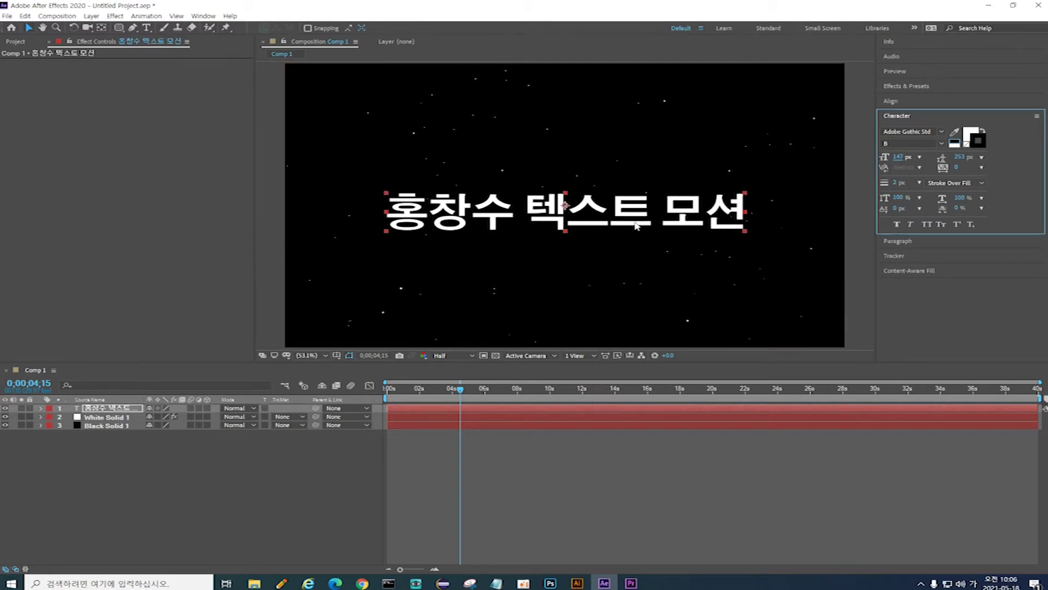
drag(636, 225, 638, 186)
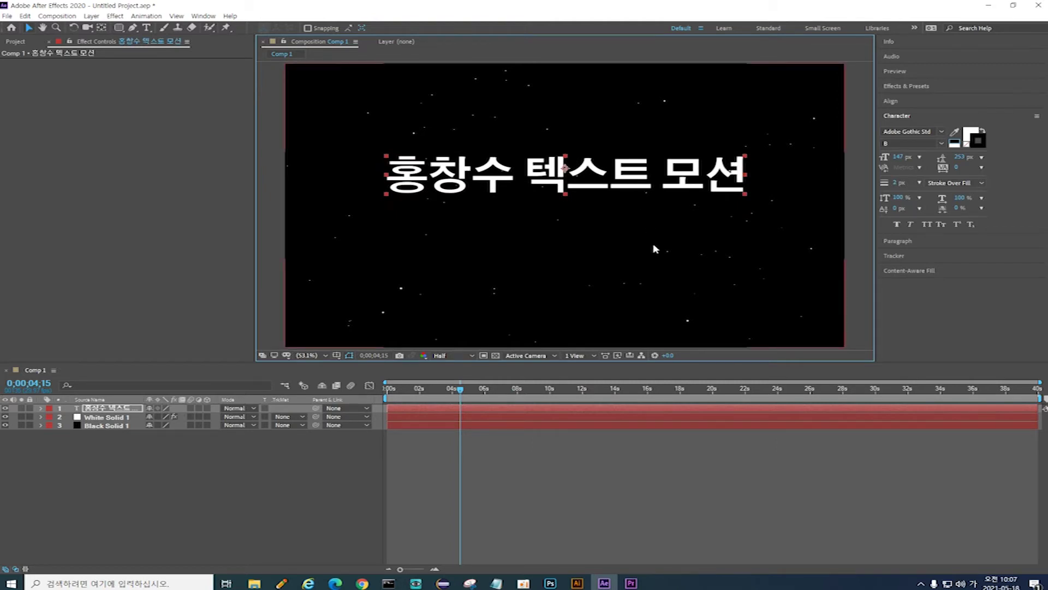
Step: From 0;00;00;00, switch on the 3D Layer switch for the Korean title layer
key(Home)
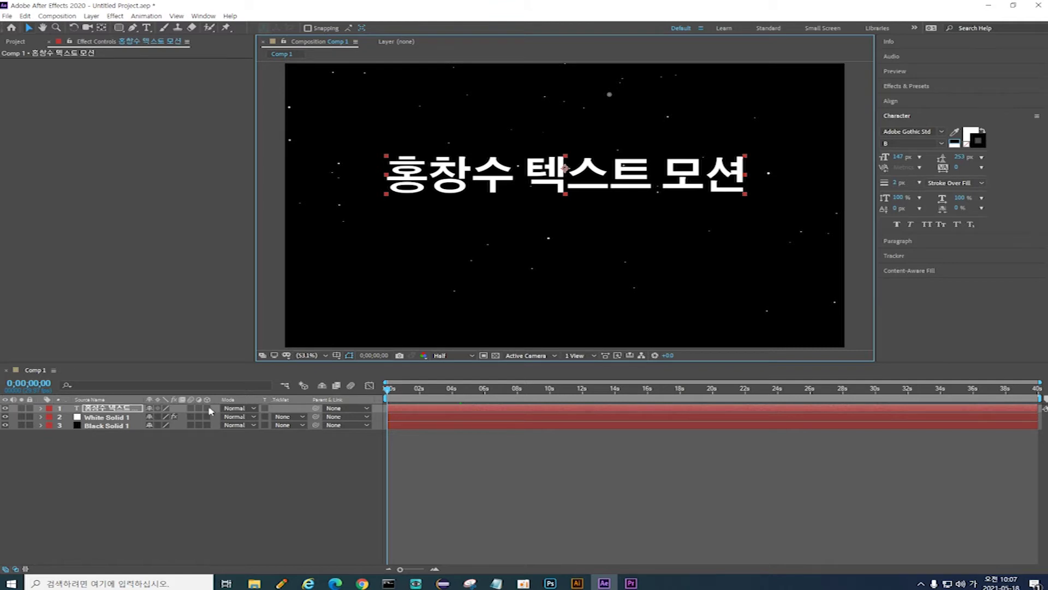
click(208, 409)
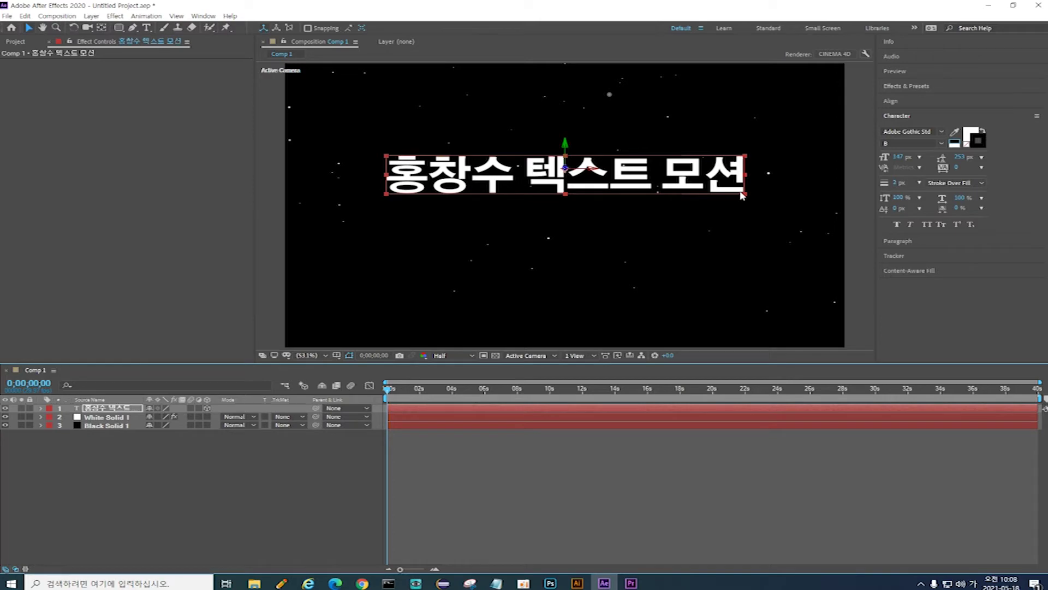
Step: Switch Comp 1's renderer from CINEMA 4D to Classic 3D in Composition Settings
click(843, 56)
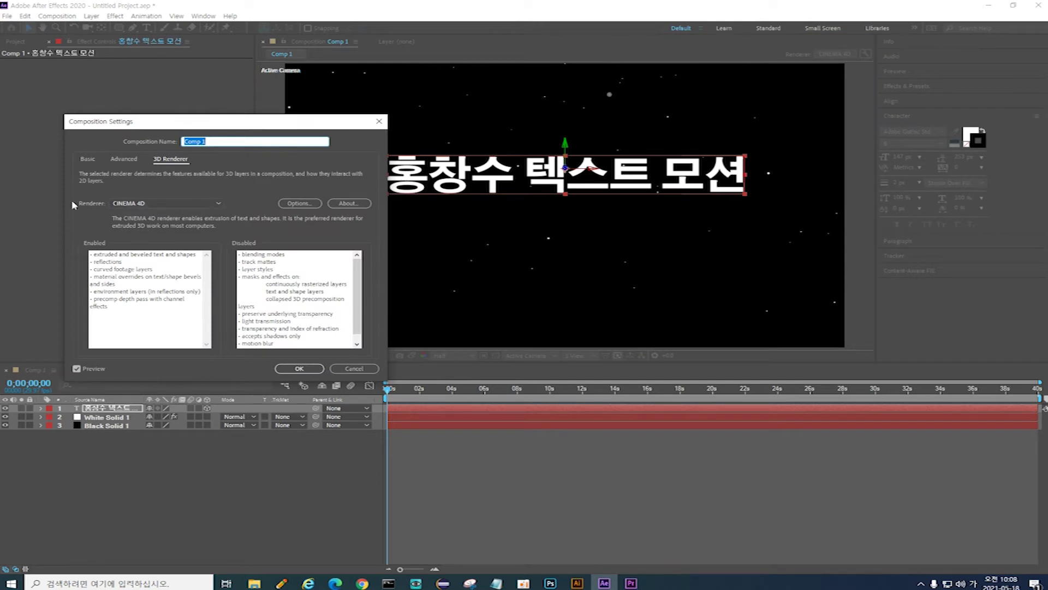
click(188, 204)
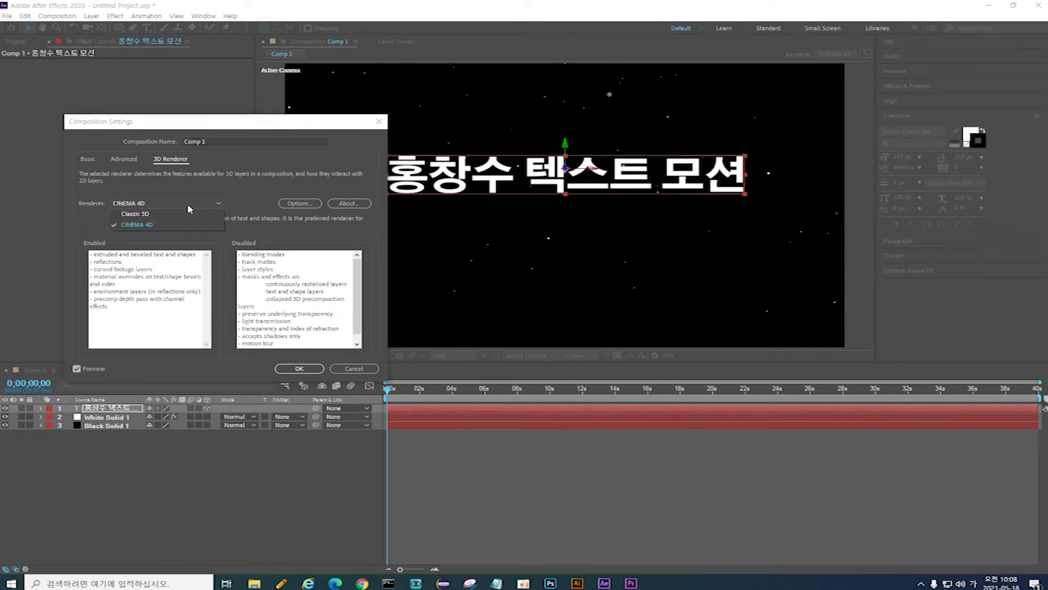
click(164, 215)
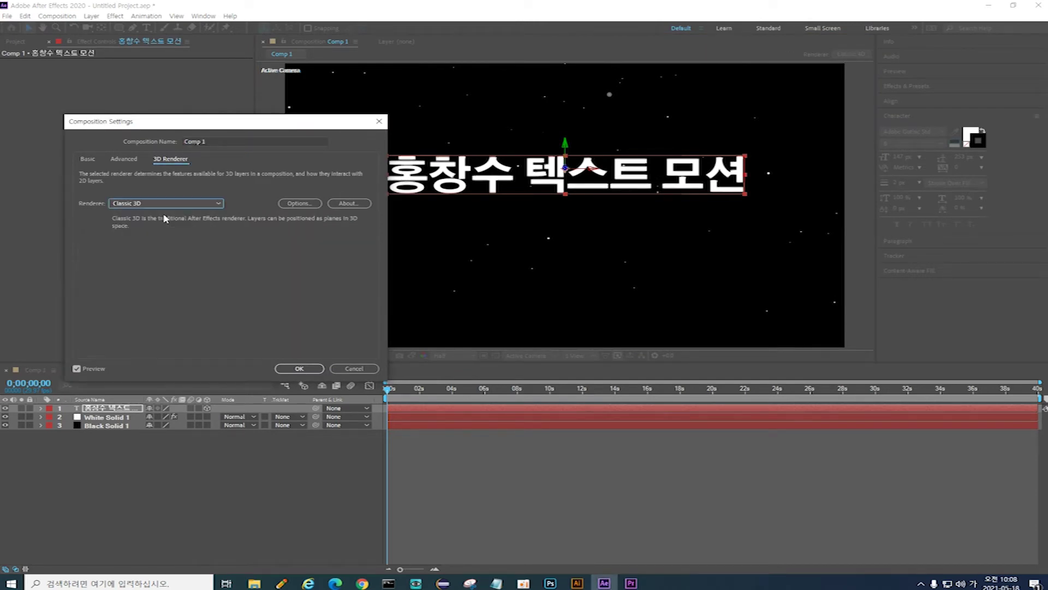
click(299, 369)
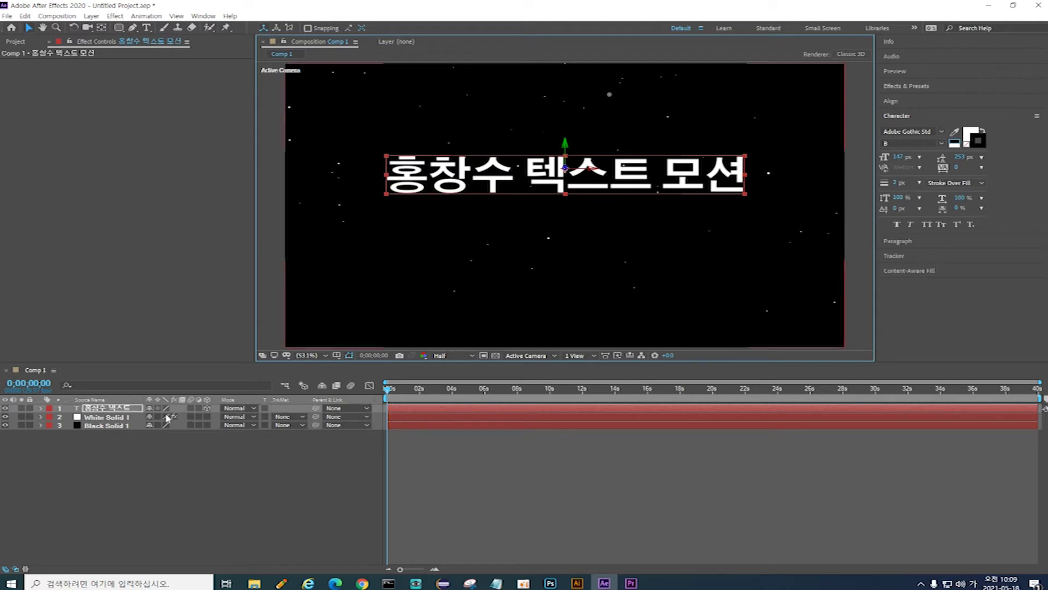
Step: Reveal the Korean title layer's rotation and set its X Rotation to -30°
click(114, 408)
key(Return)
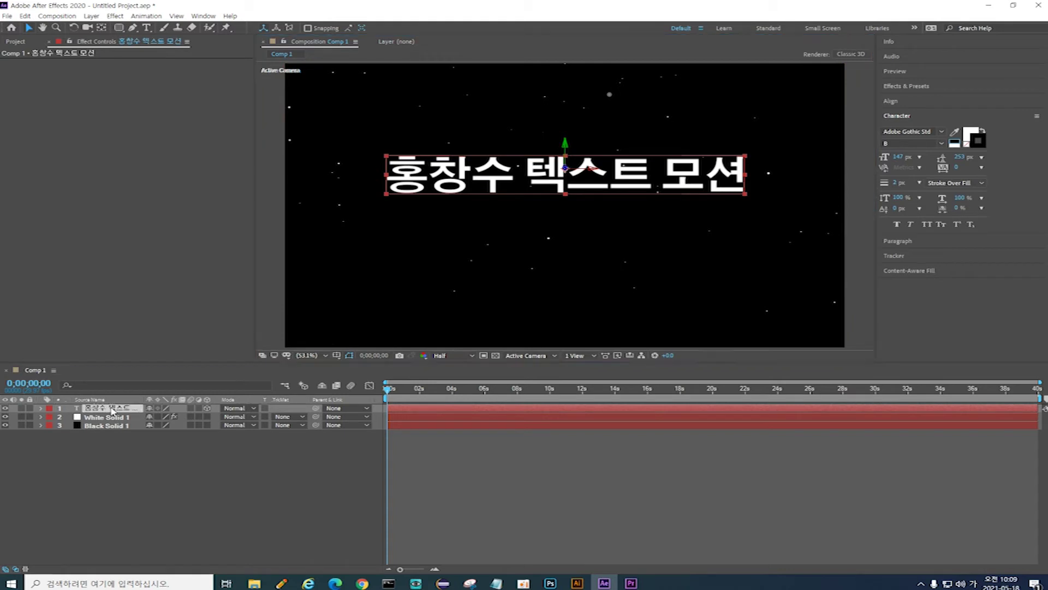
key(Hangul)
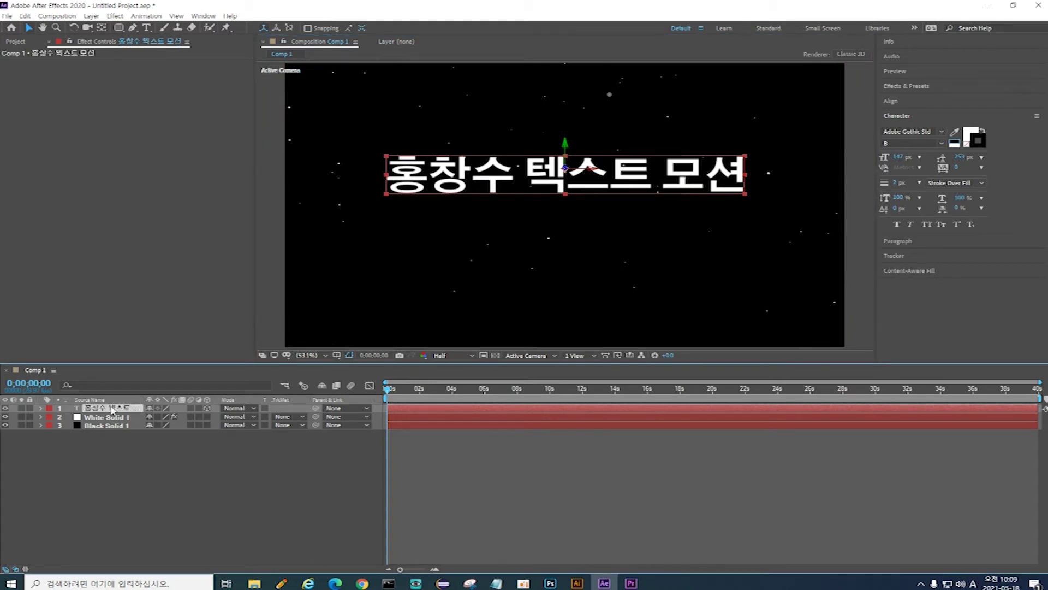
key(r)
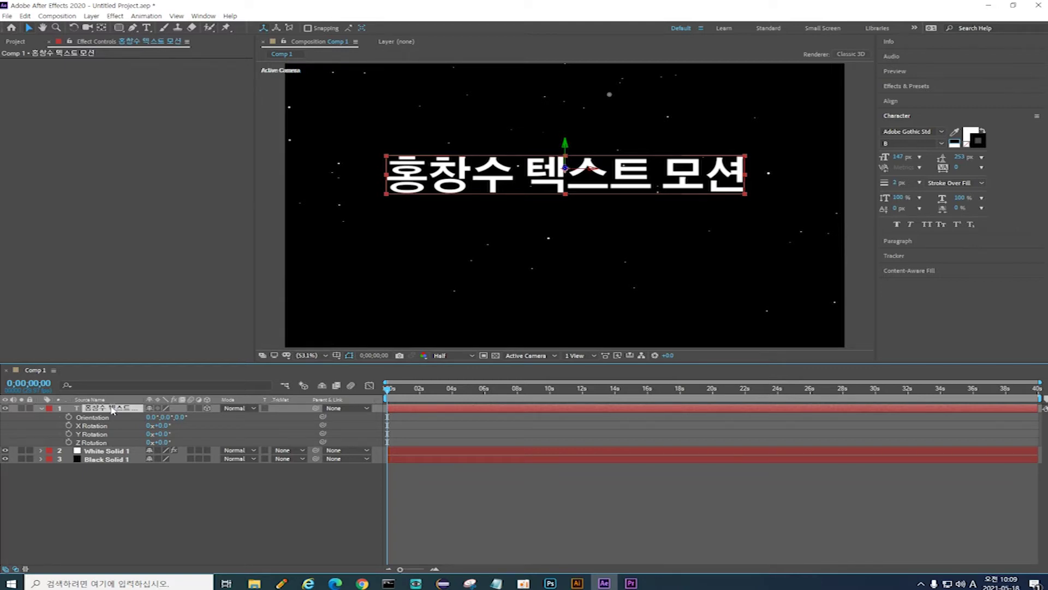
drag(166, 427, 199, 435)
click(163, 425)
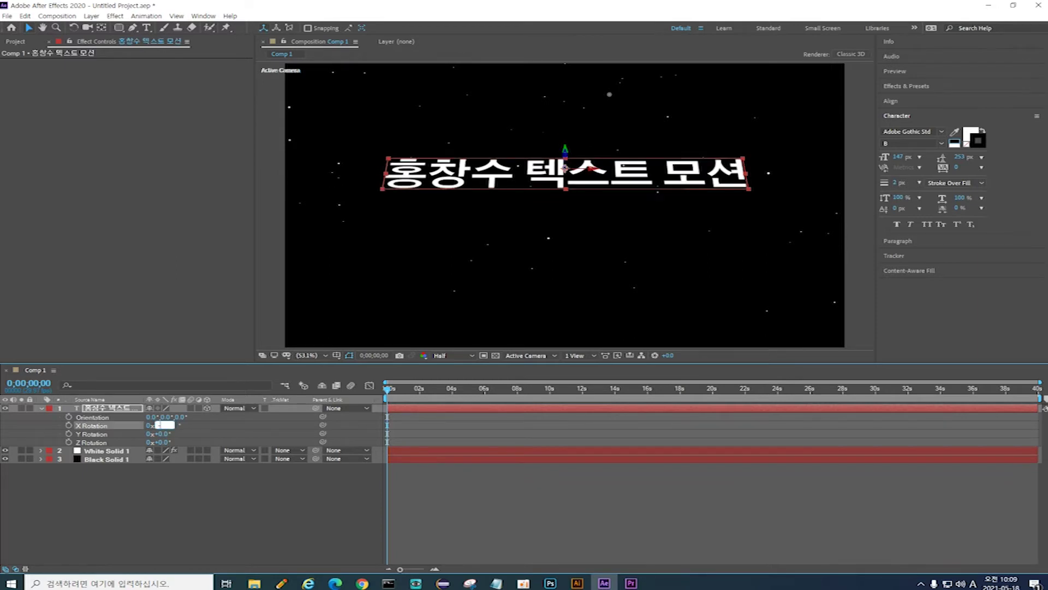
text(-30)
key(Return)
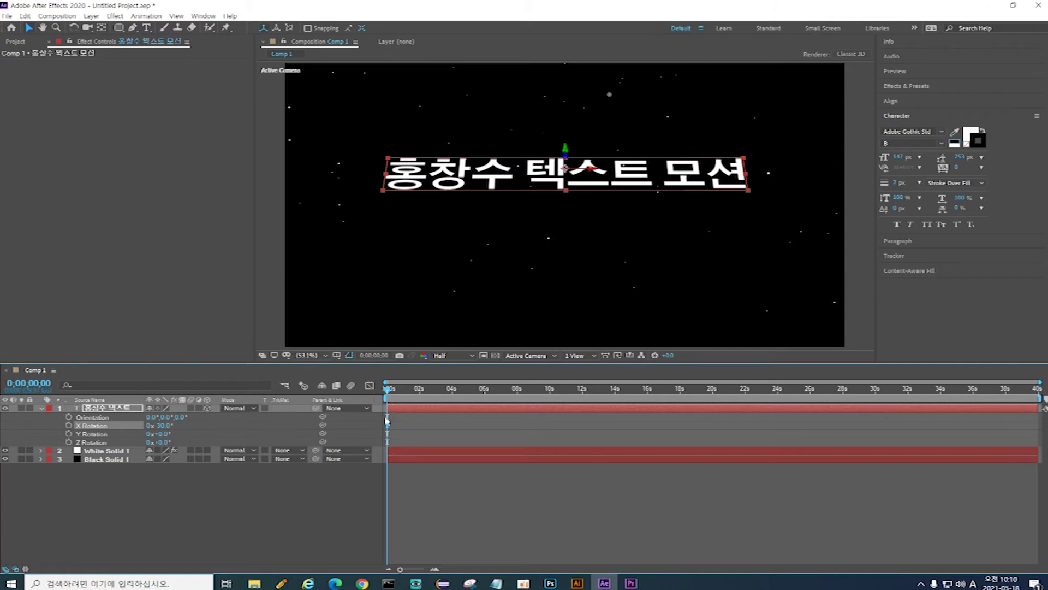
Step: Show the title's Position and Scale, and drag it below the frame to 960, 1138
click(102, 409)
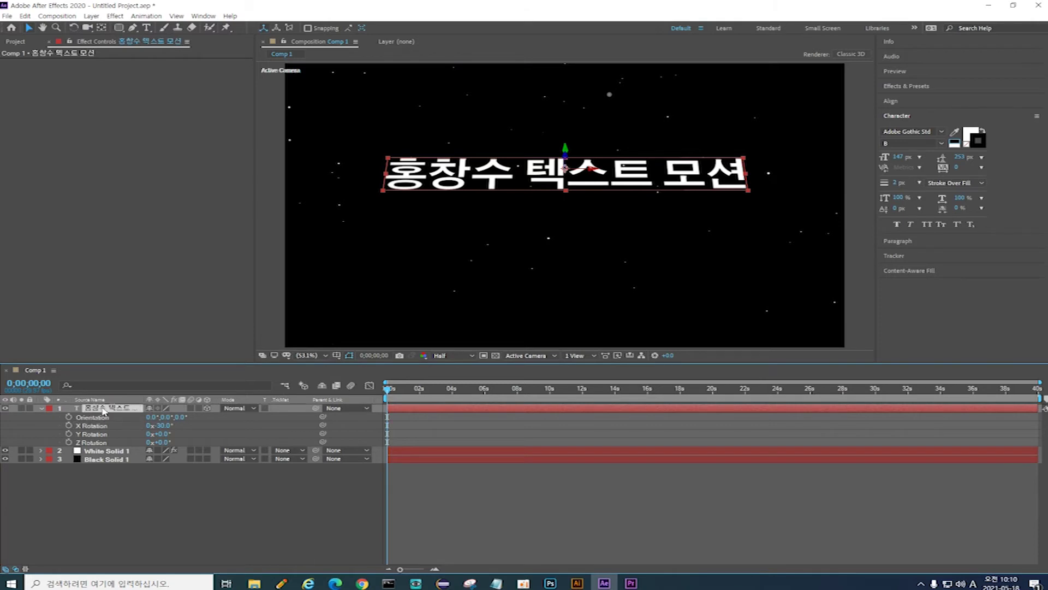
key(p)
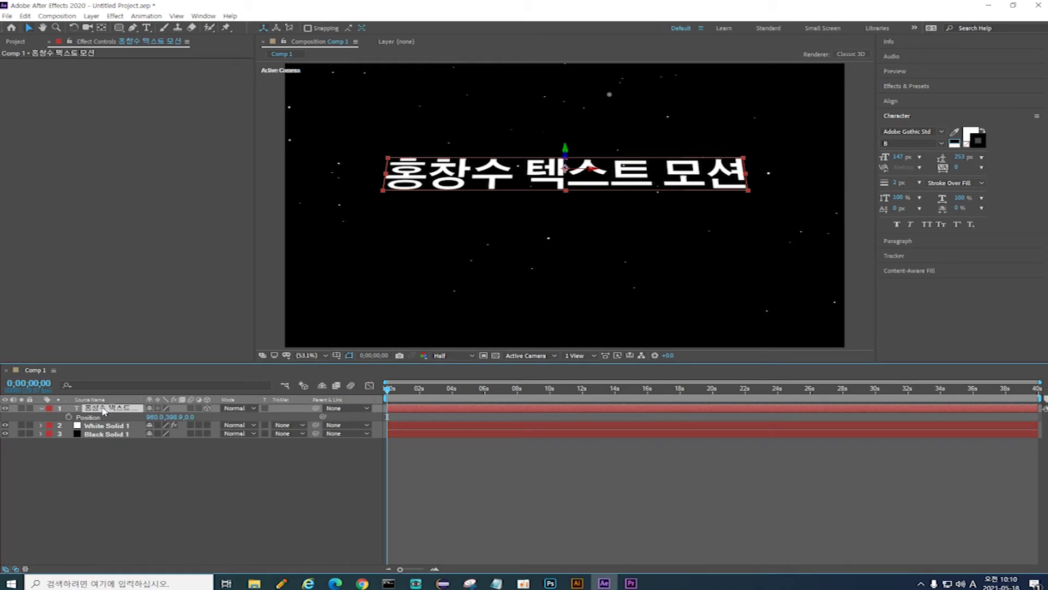
key(shift+s)
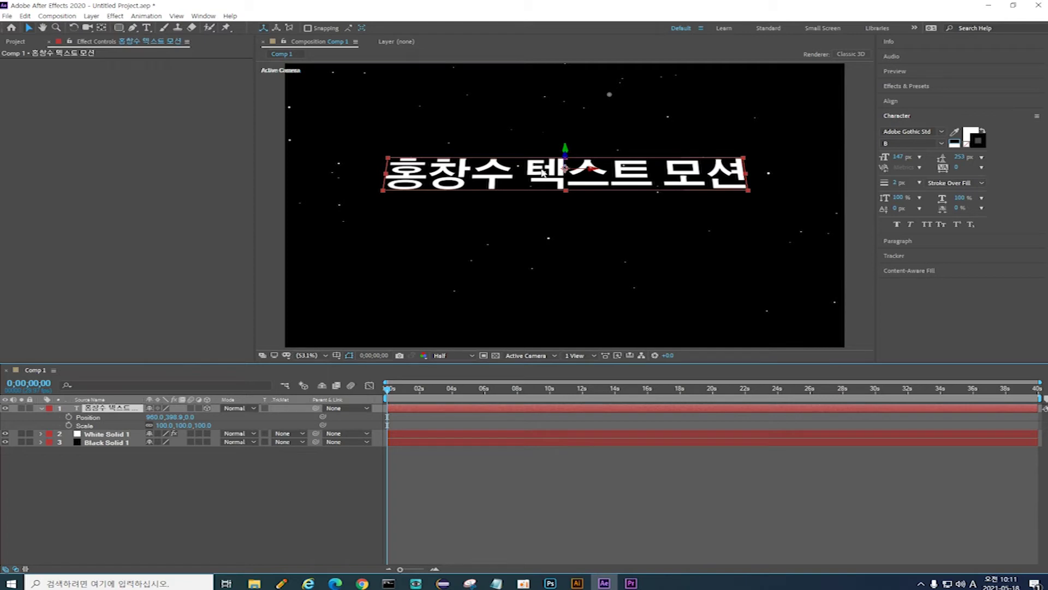
drag(542, 173, 546, 365)
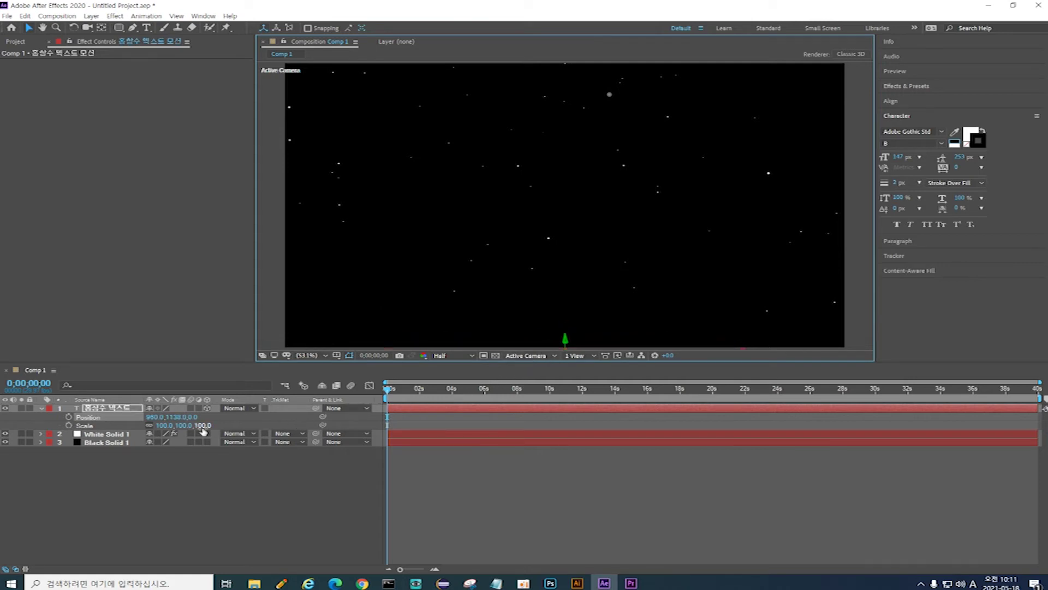
Step: Set the title's Scale to 60% and add Scale and Position keyframes at 0 seconds
click(184, 425)
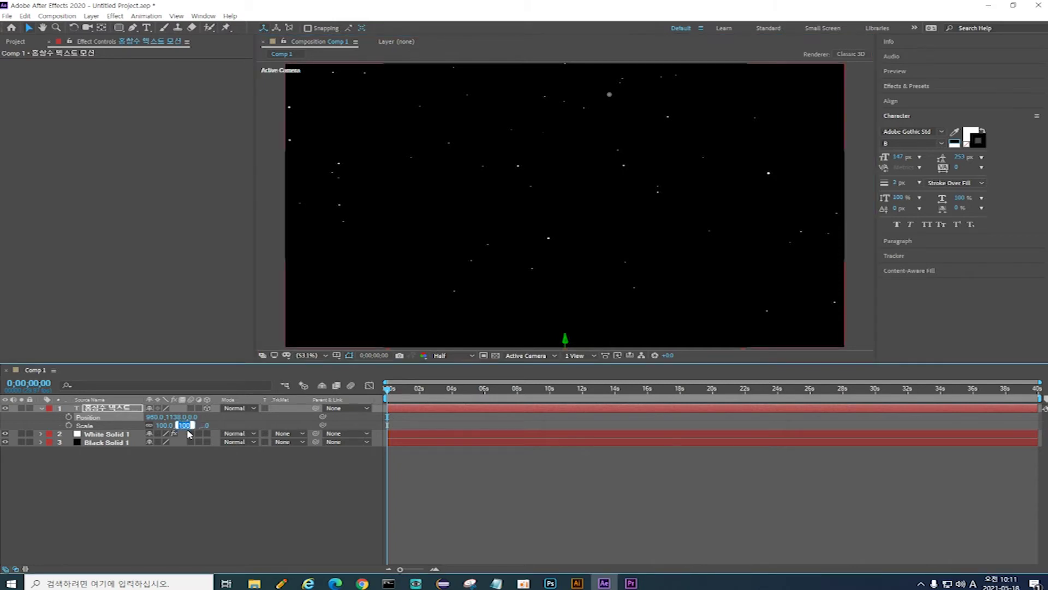
text(60)
key(Return)
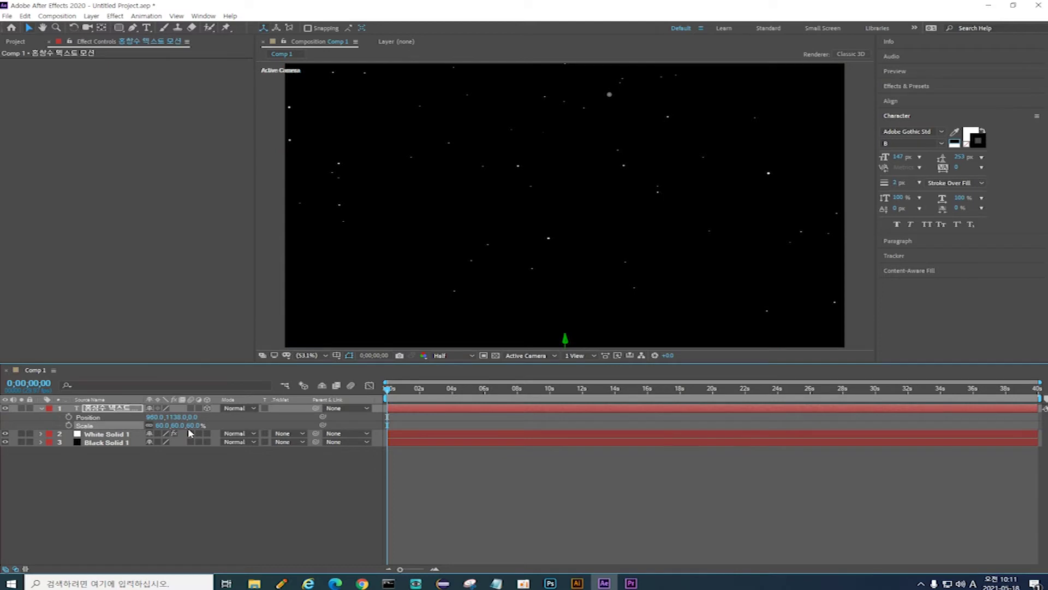
click(69, 426)
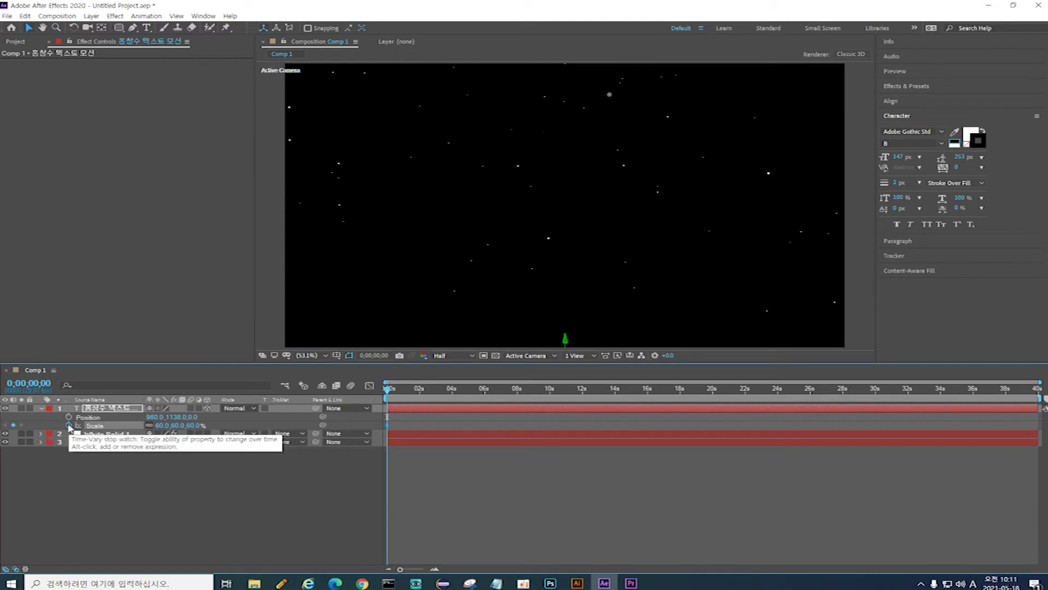
click(69, 417)
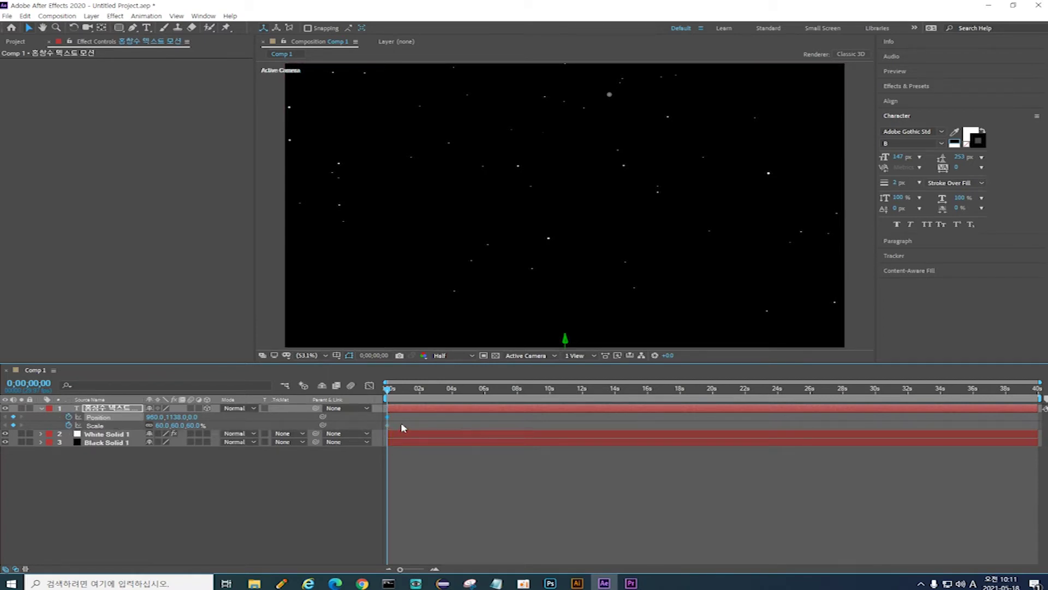
Step: Move the playhead to 2 seconds and zoom the viewer out to 25%
click(40, 385)
text(2.)
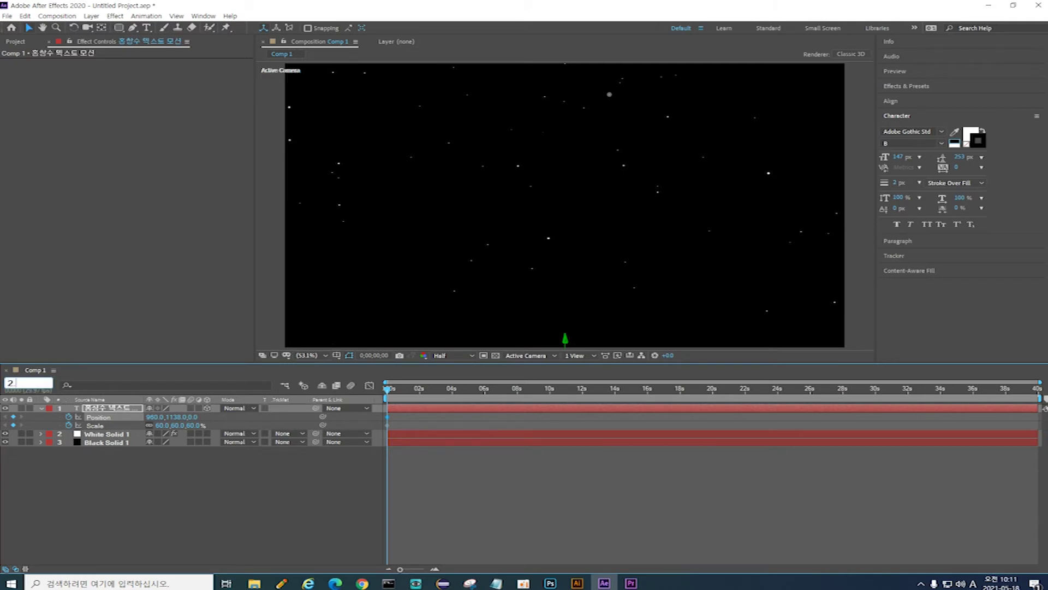
key(Return)
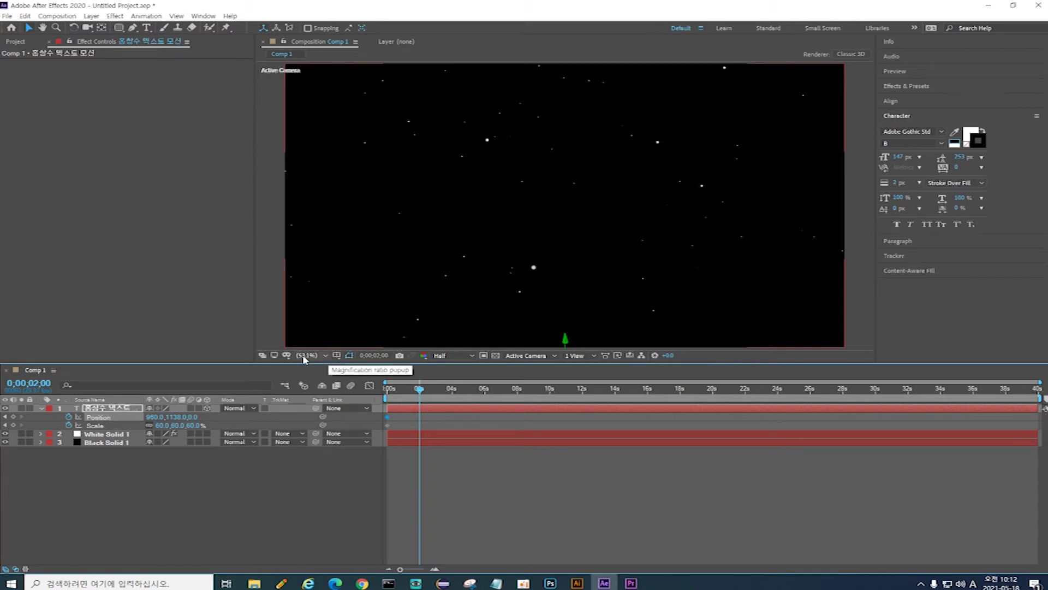
click(326, 356)
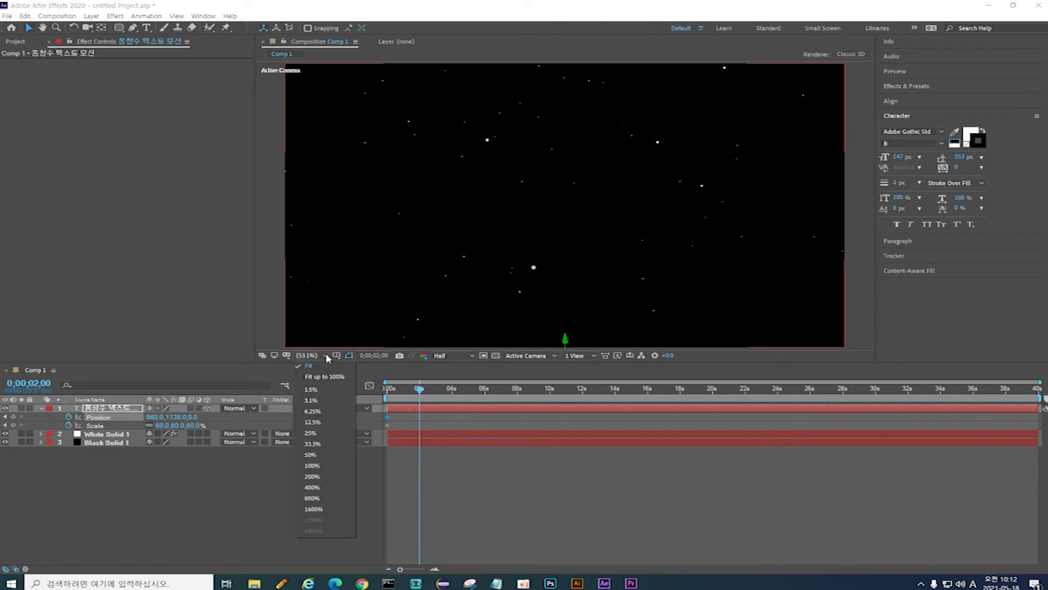
click(311, 433)
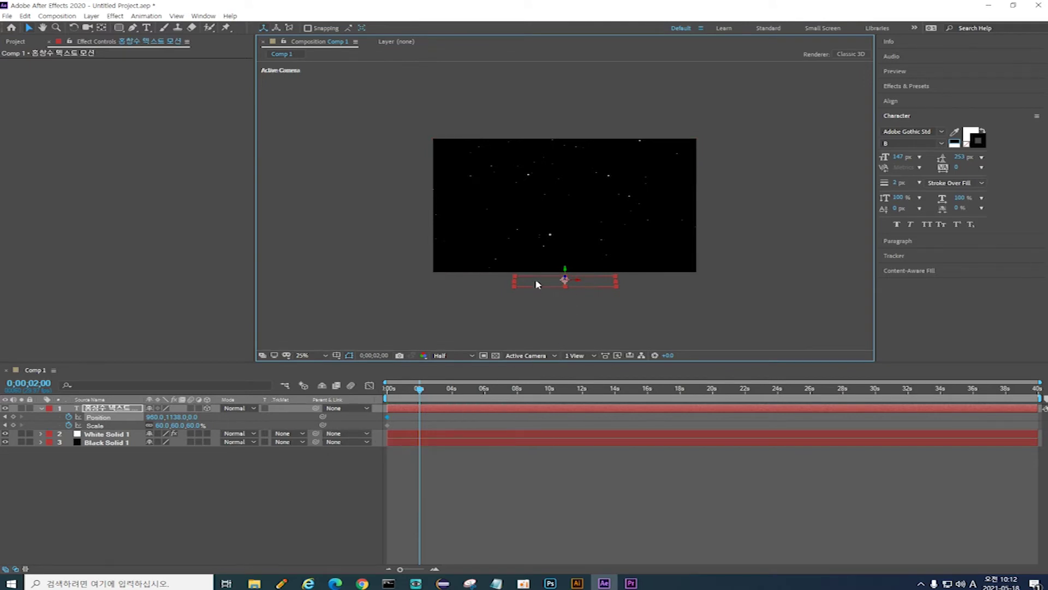
Step: Raise the title to Position 960, 342 at 100% Scale, then fit the viewer
click(588, 287)
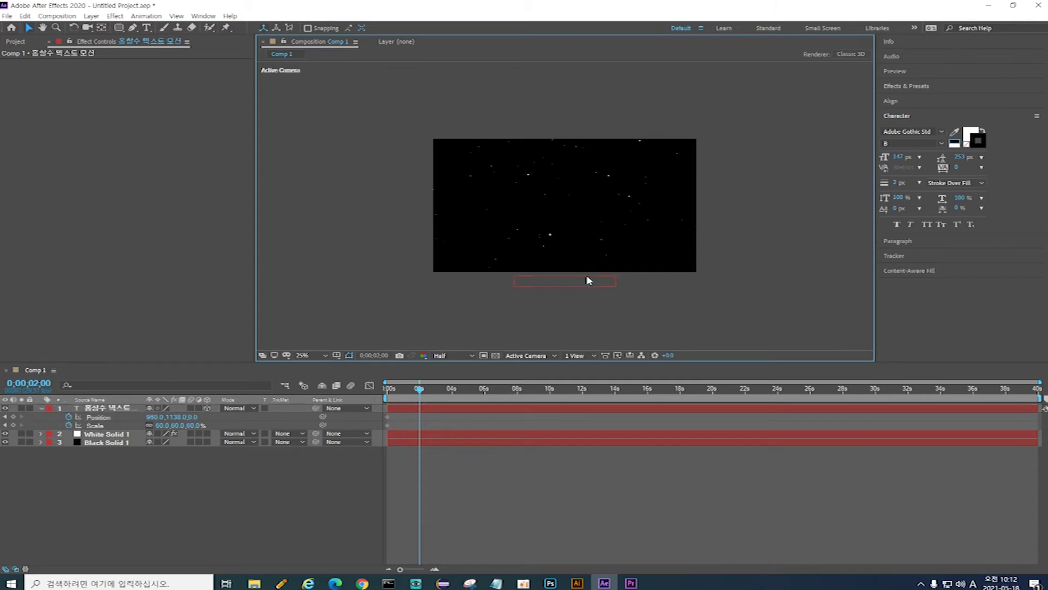
click(589, 279)
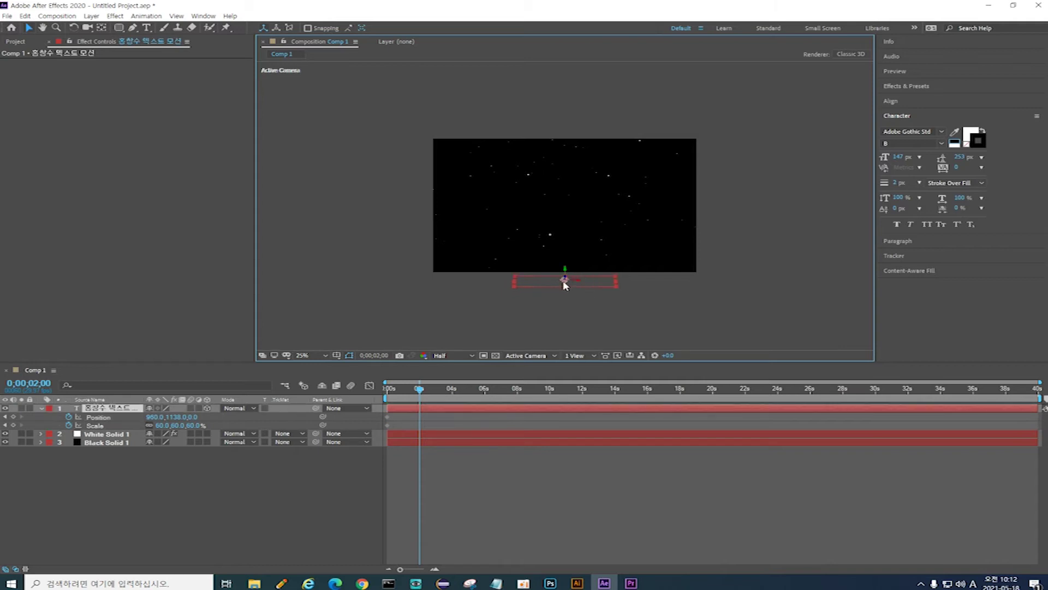
drag(565, 284, 558, 185)
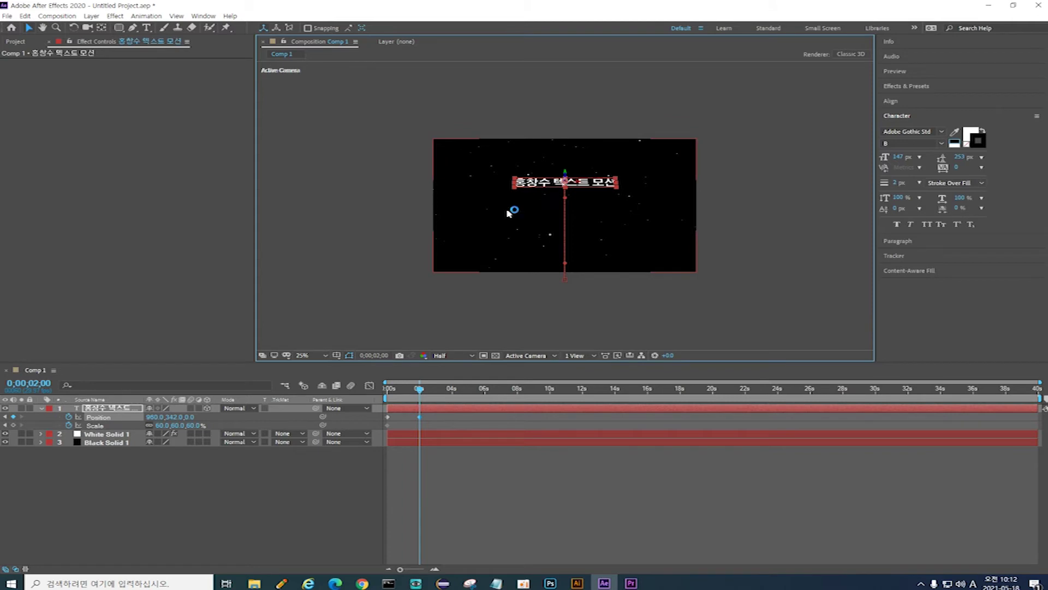
click(194, 426)
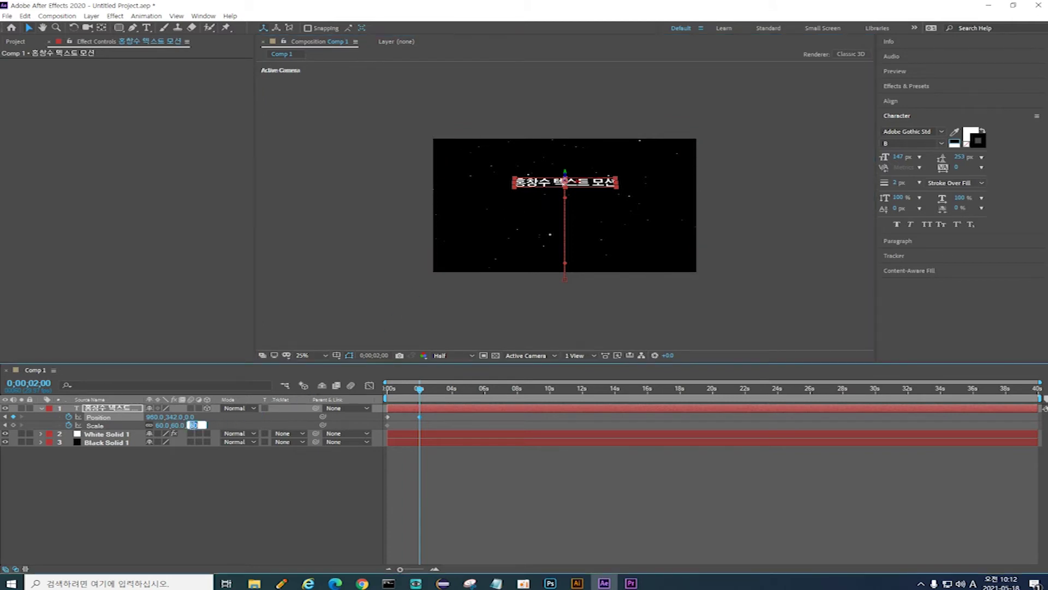
text(100)
key(Return)
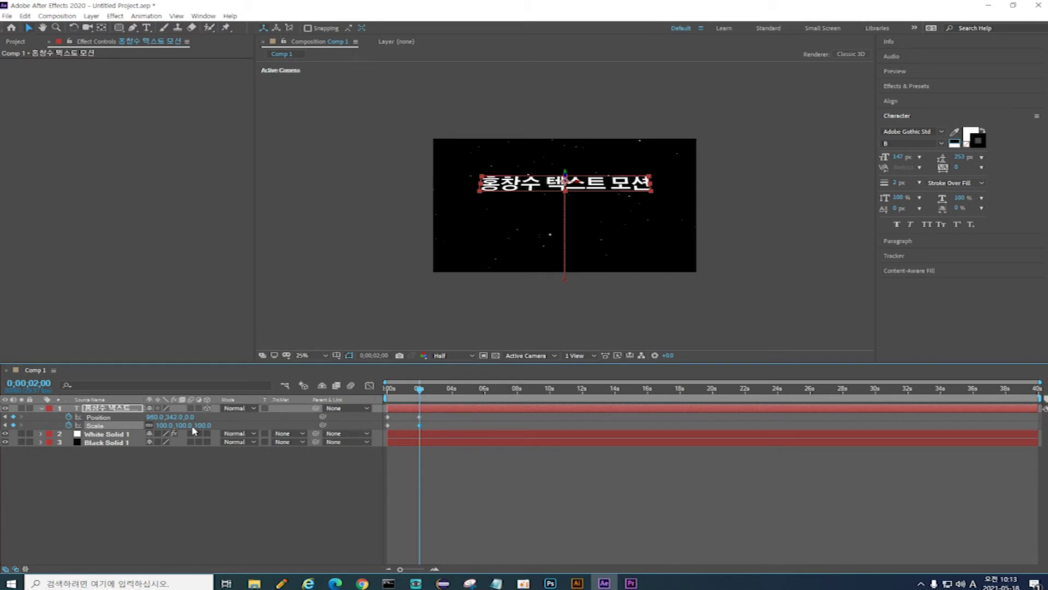
click(326, 356)
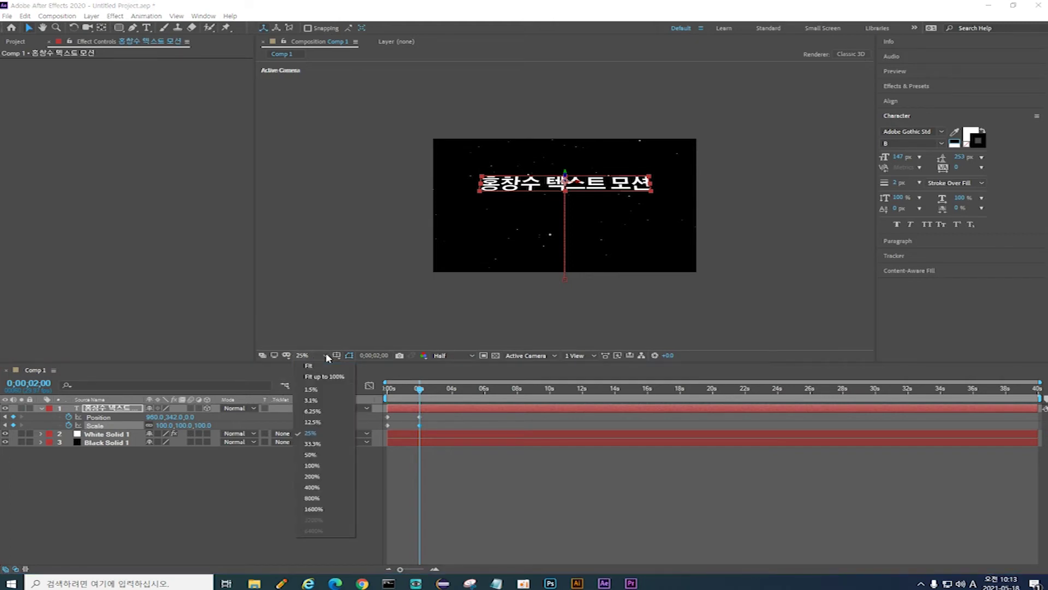
click(326, 366)
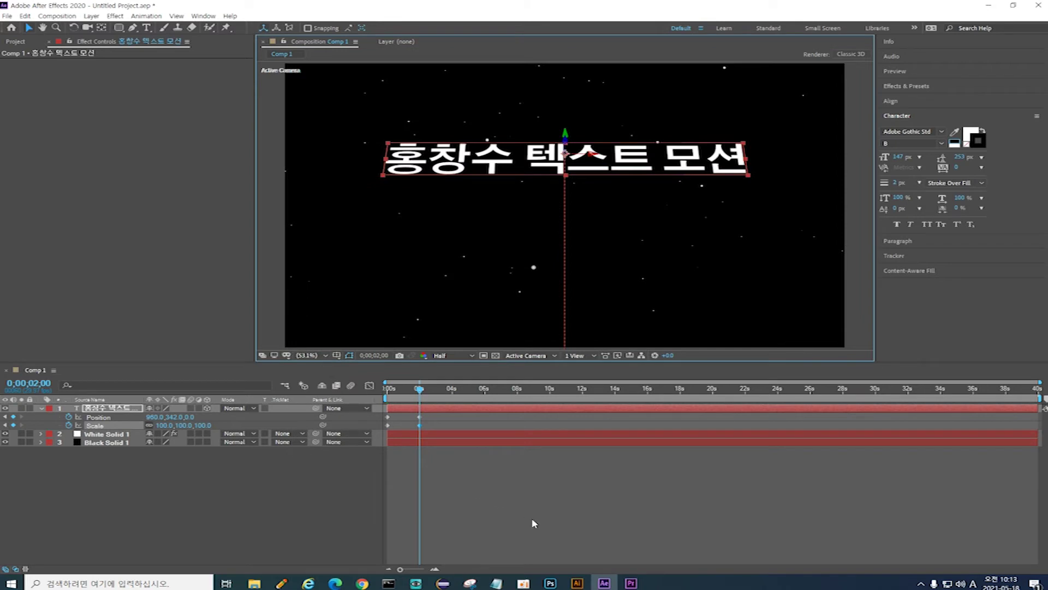
Step: Preview the rise, then apply Easy Ease (F9) to all four Position and Scale keyframes
key(Home)
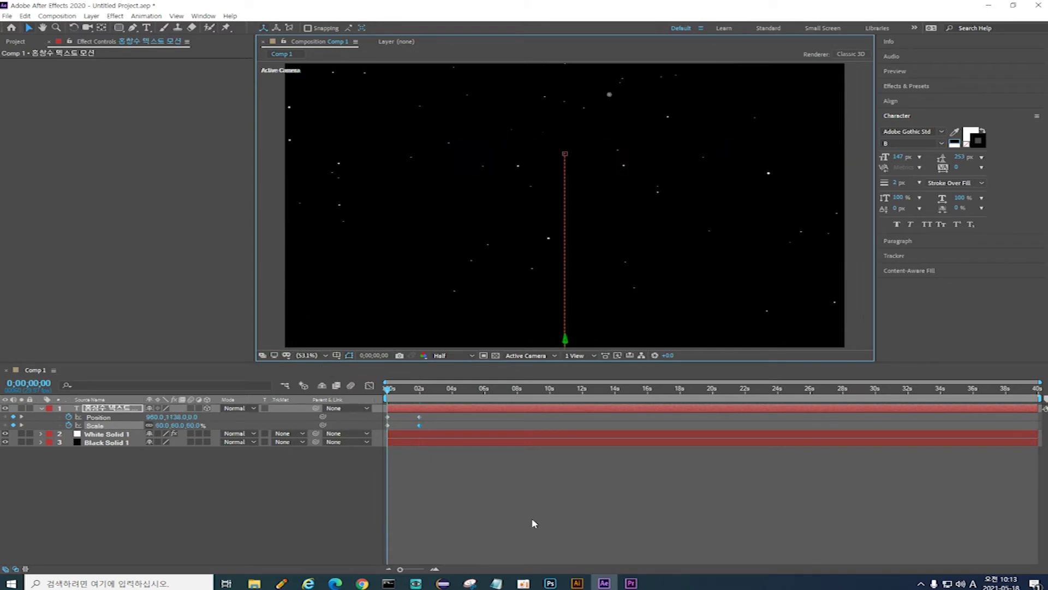
key(space)
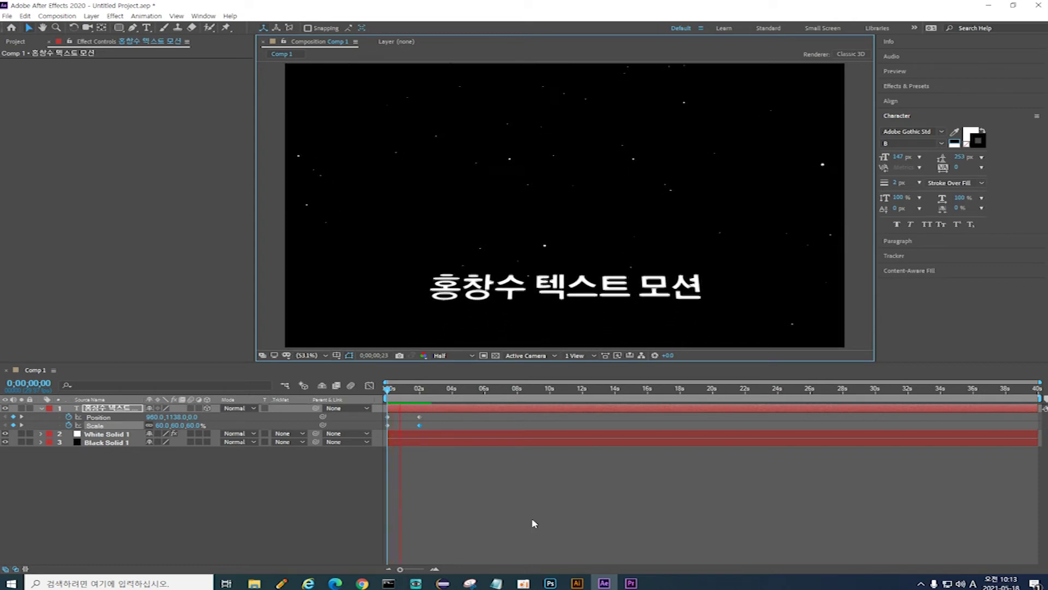
key(space)
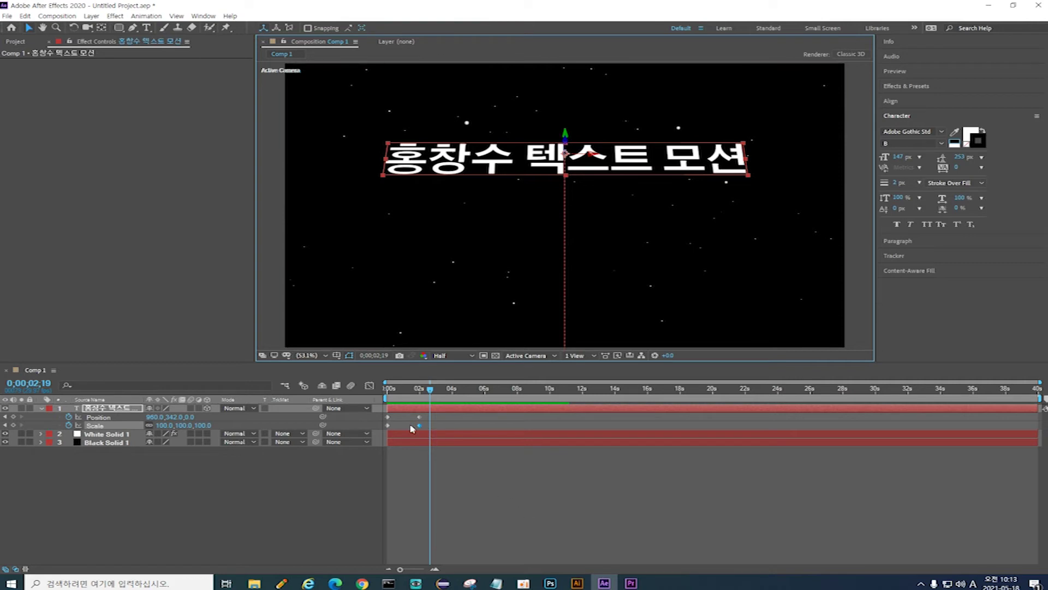
drag(447, 415, 380, 432)
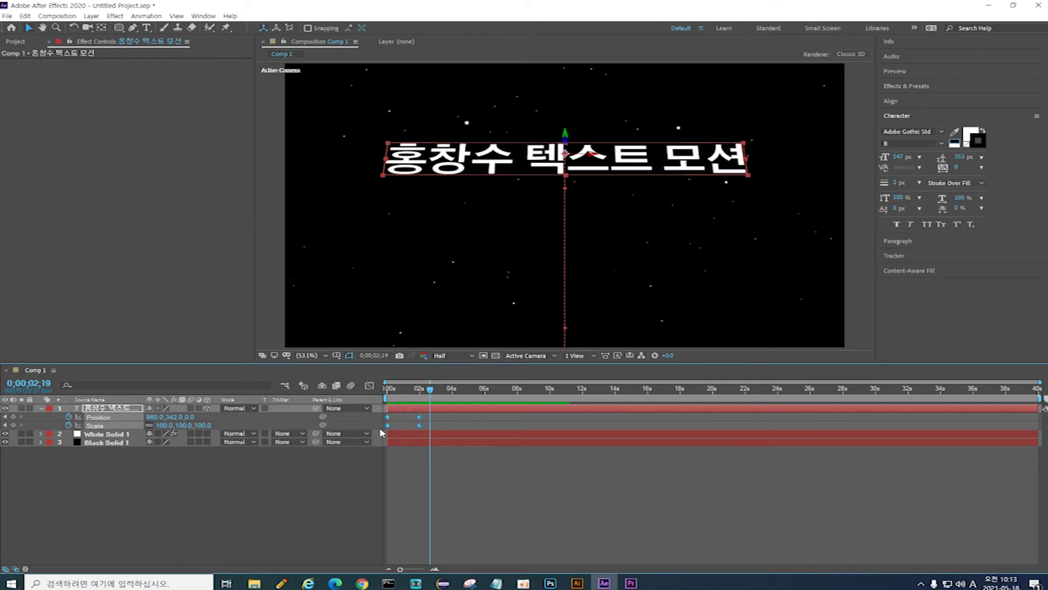
key(F9)
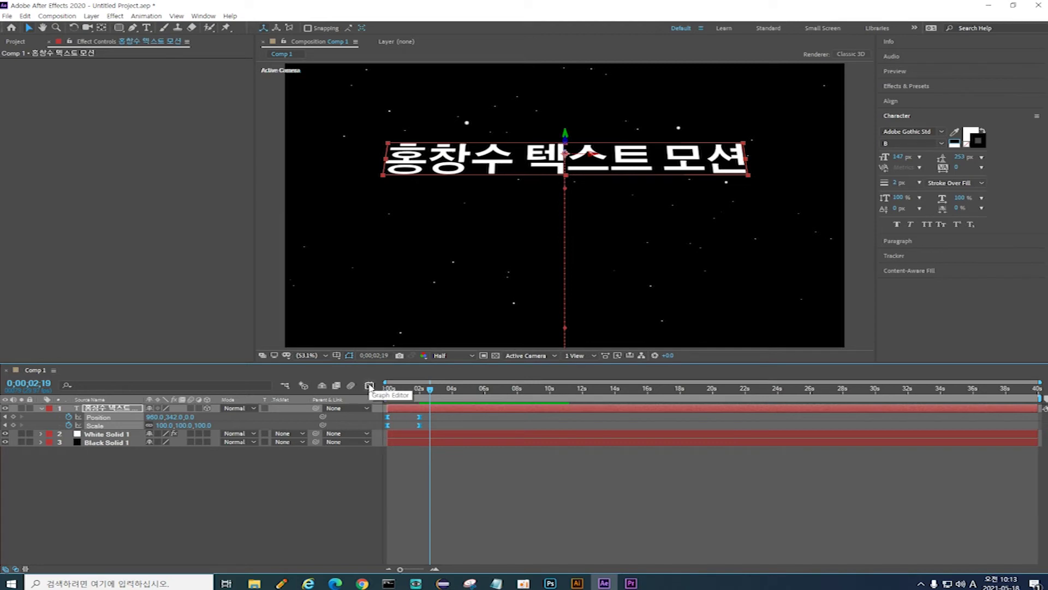
Step: In the Graph Editor, pull the Scale handle so speed starts slow and spikes near 1600
click(370, 386)
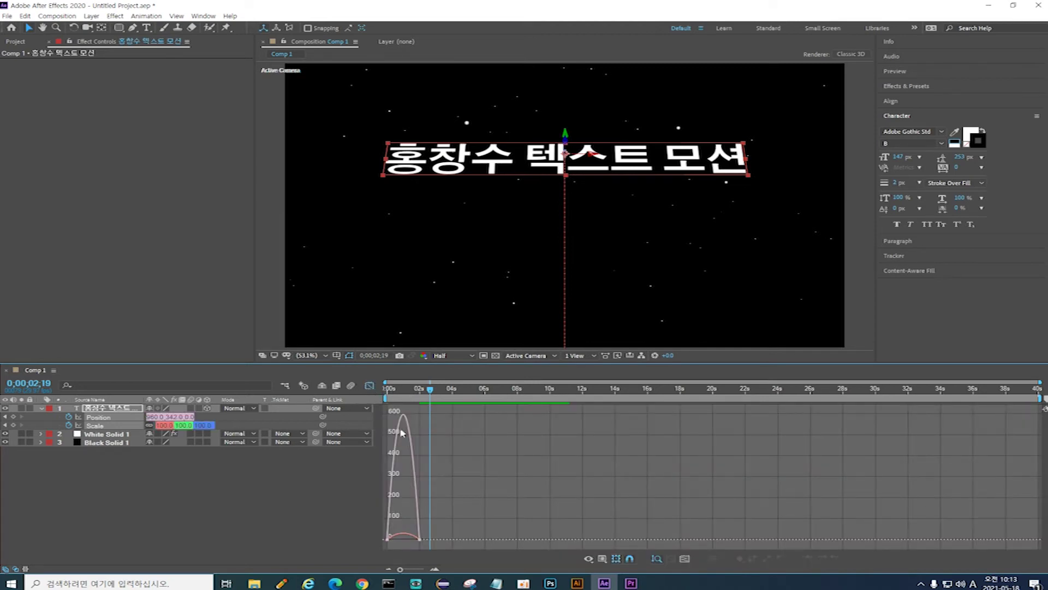
drag(457, 529, 381, 551)
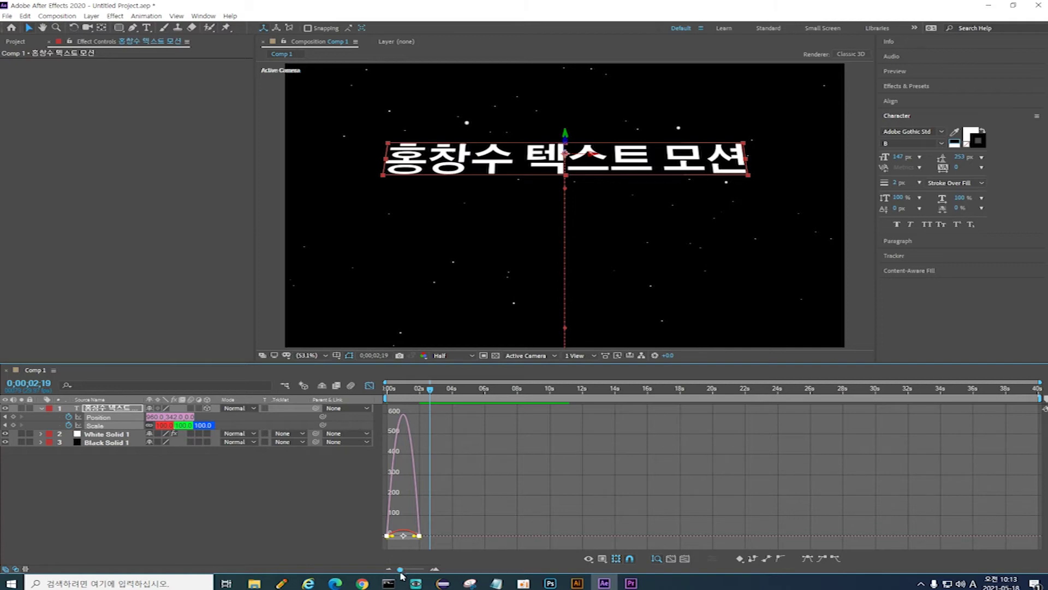
drag(401, 571, 413, 573)
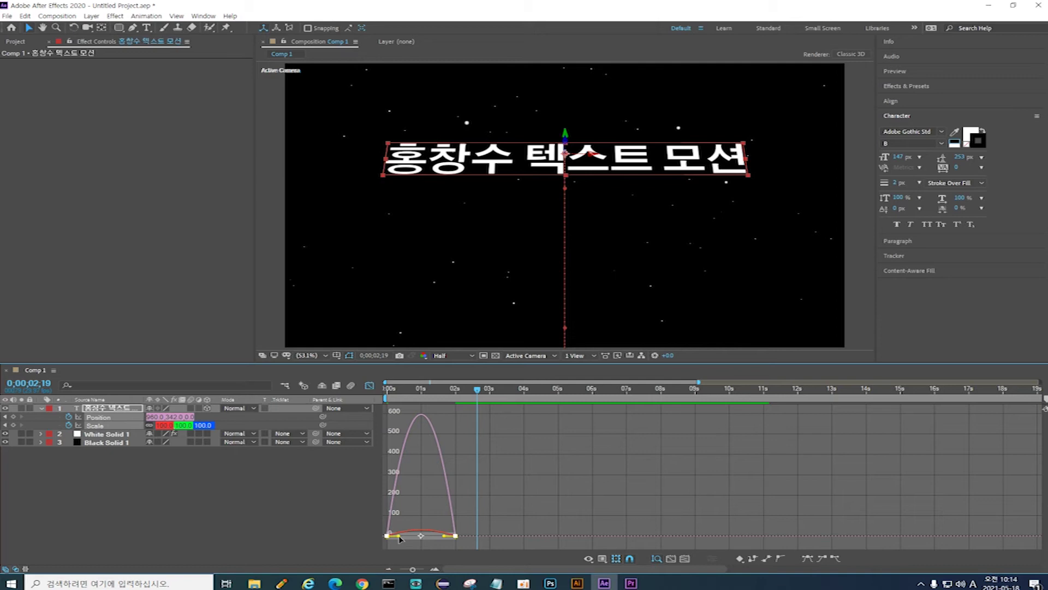
drag(401, 538, 448, 537)
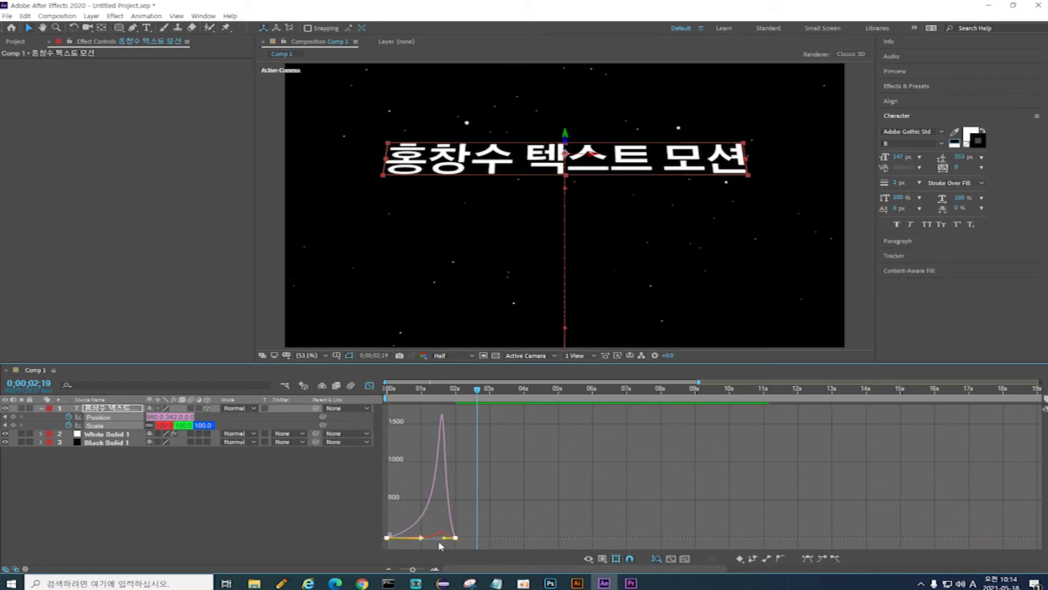
mouse_move(431, 540)
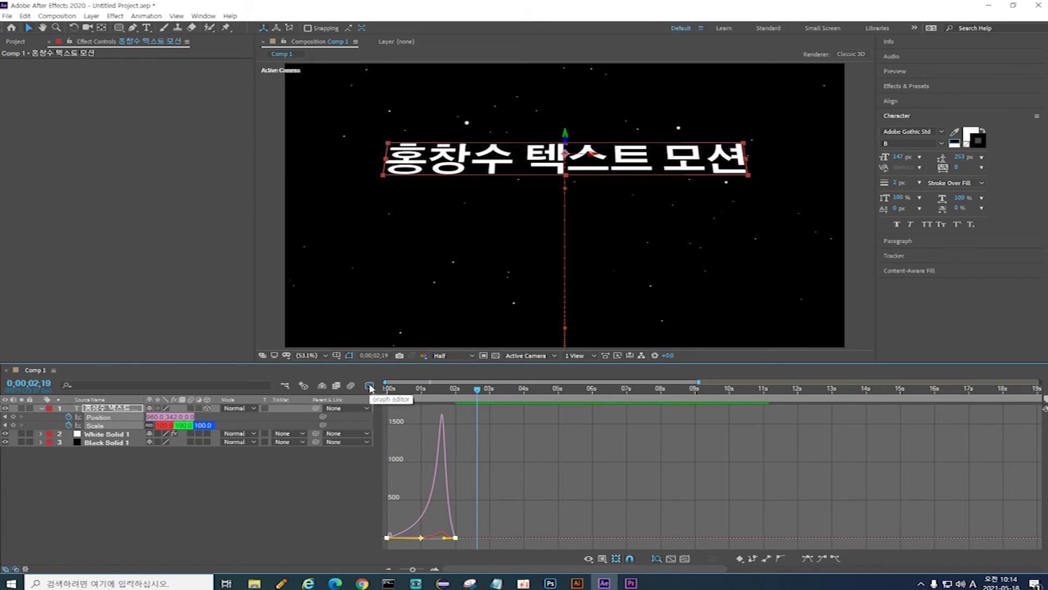
click(370, 388)
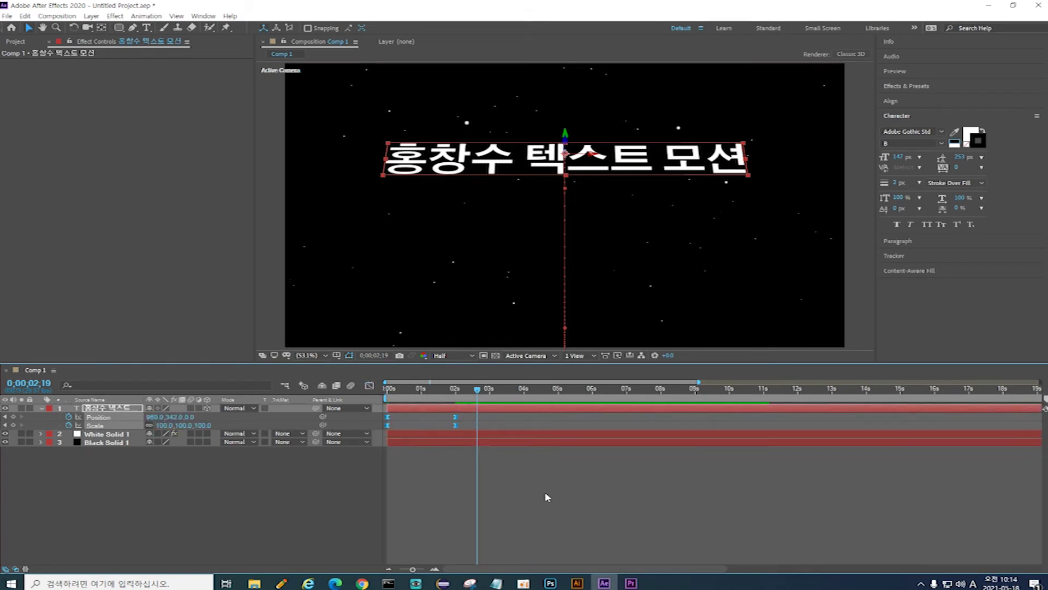
Step: Preview the eased rise, then collapse and re-expand layer 1 to show Text and Transform groups
key(Home)
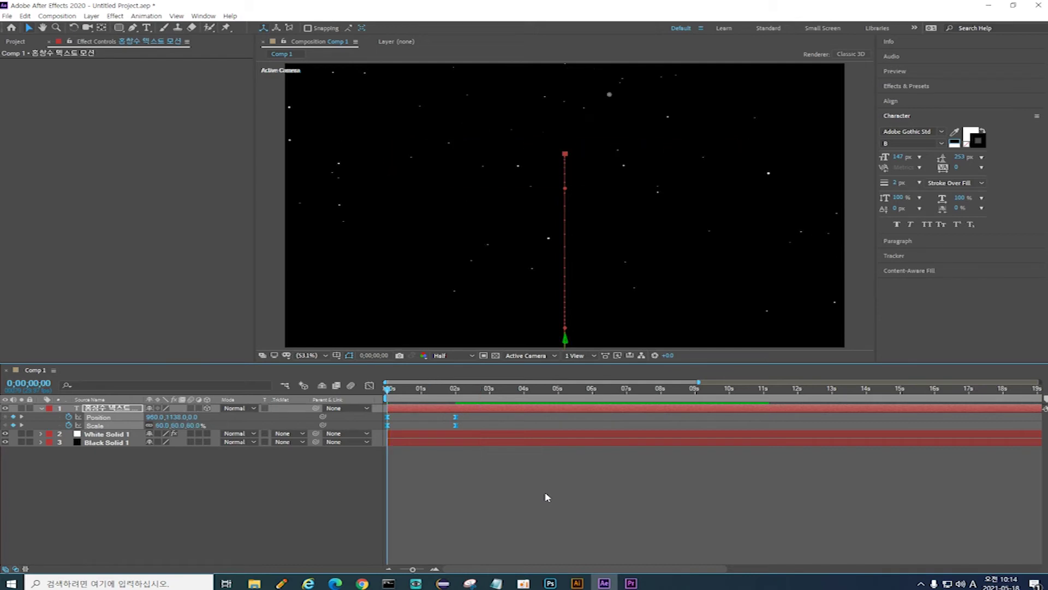
key(space)
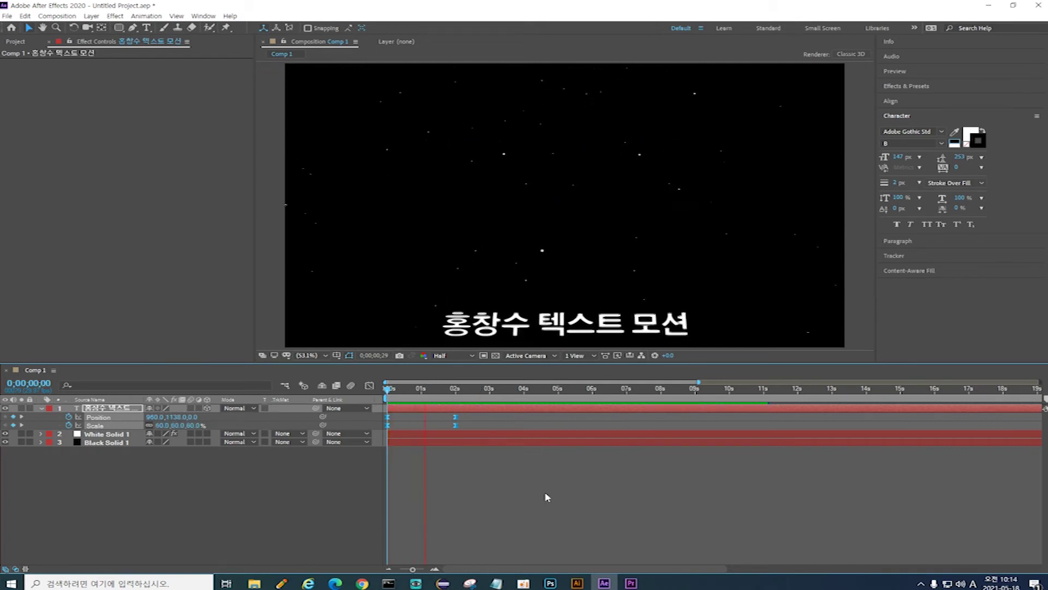
key(space)
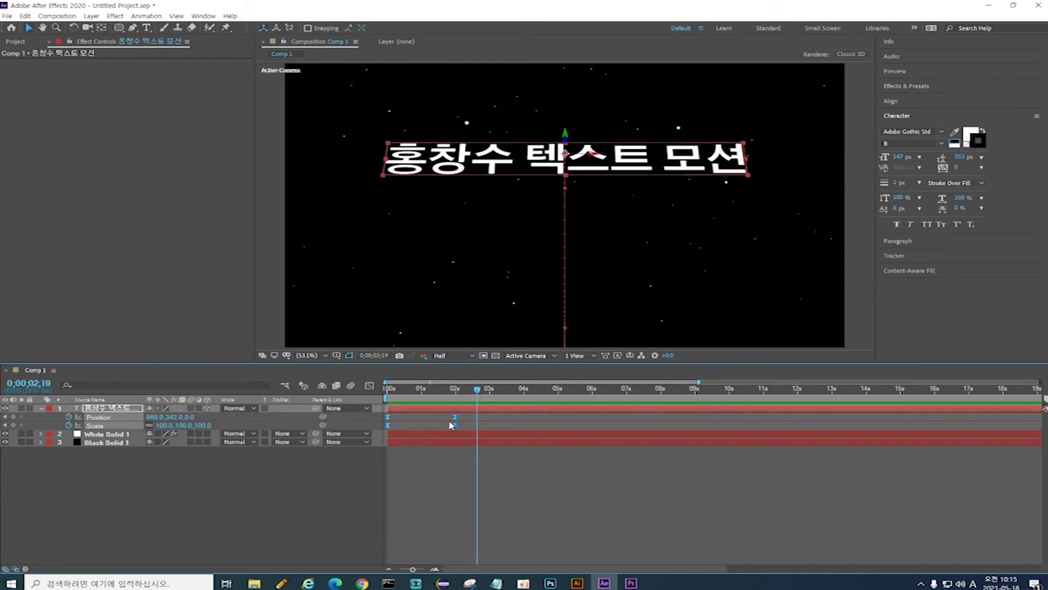
drag(477, 391, 456, 391)
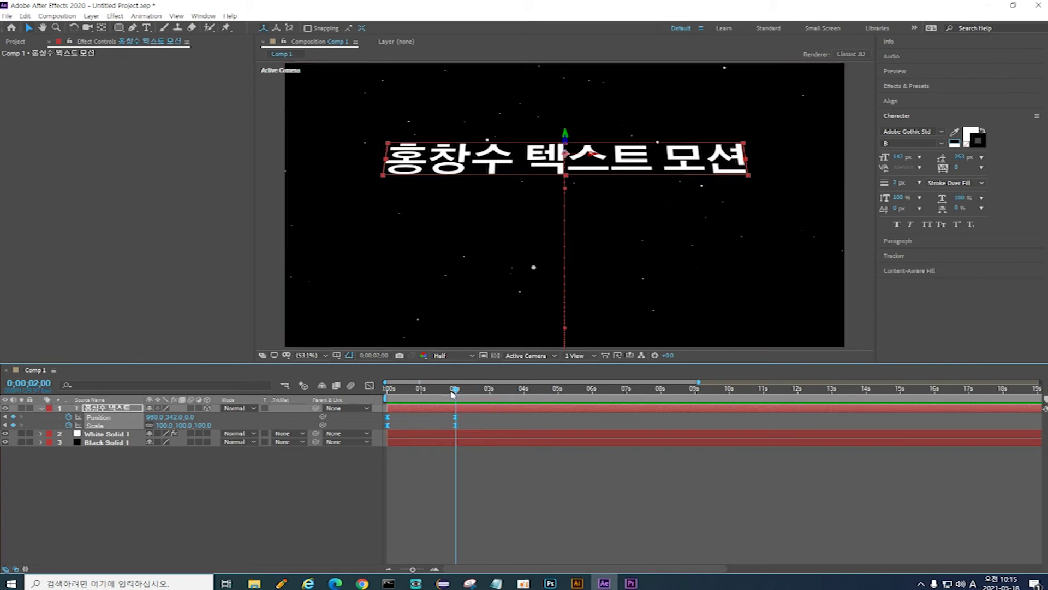
click(42, 409)
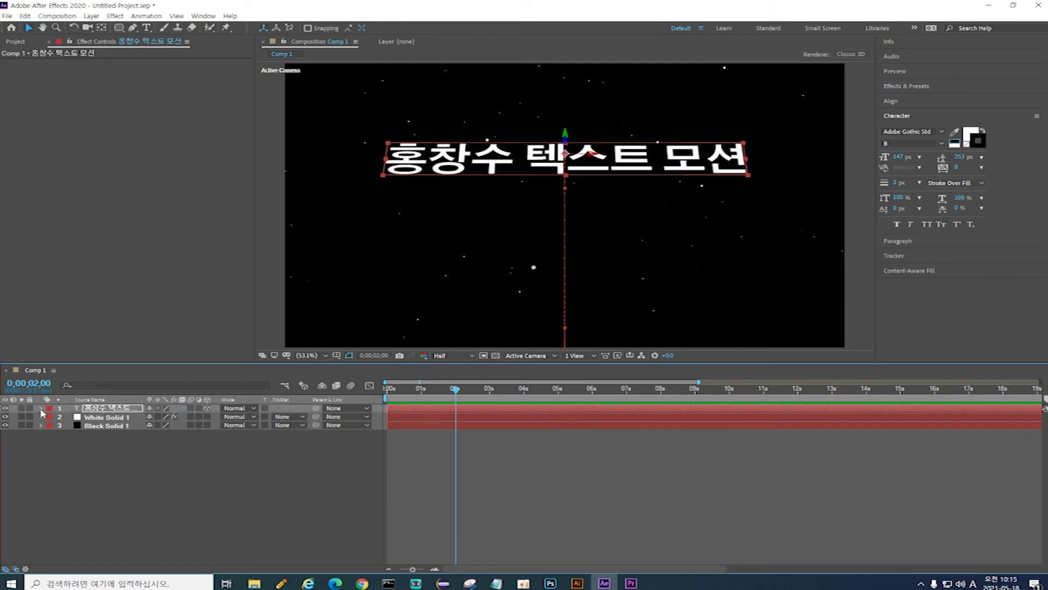
click(41, 410)
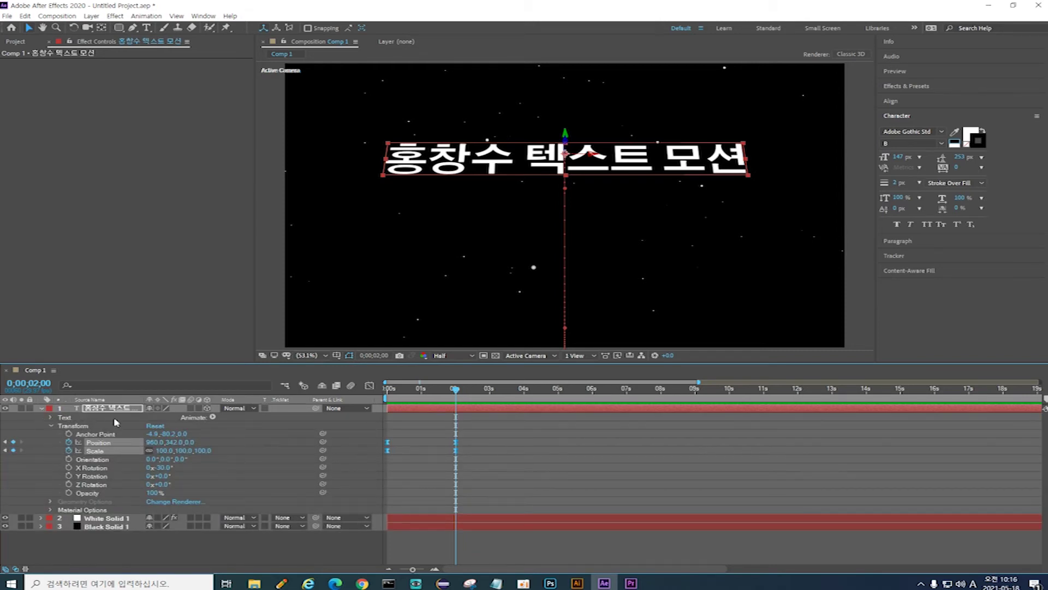
Step: Add an Animate > Fill Color > RGB animator and keyframe the red fill at 0 seconds
click(214, 418)
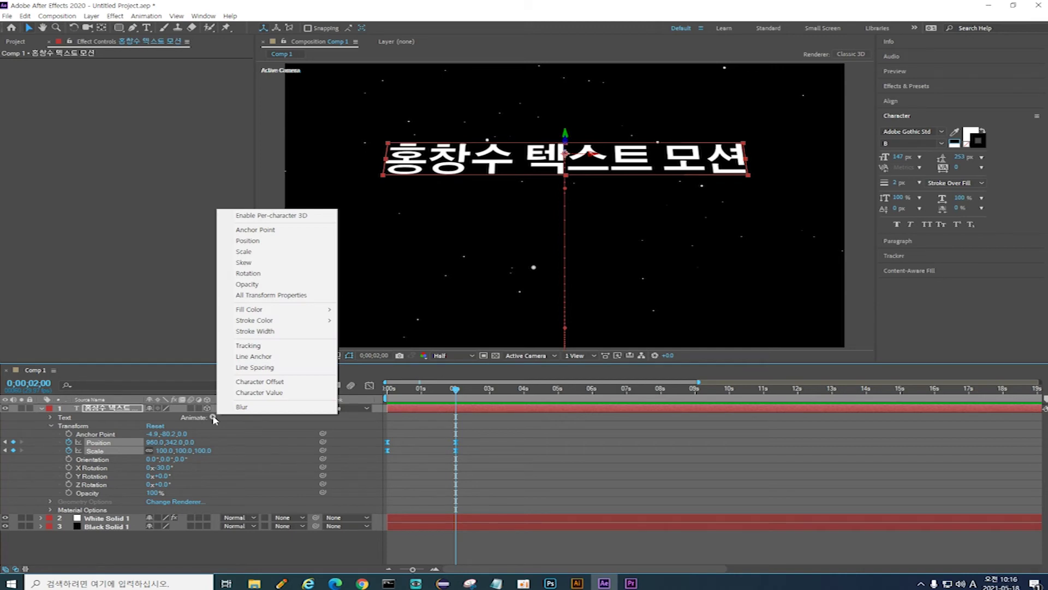
mouse_move(278, 315)
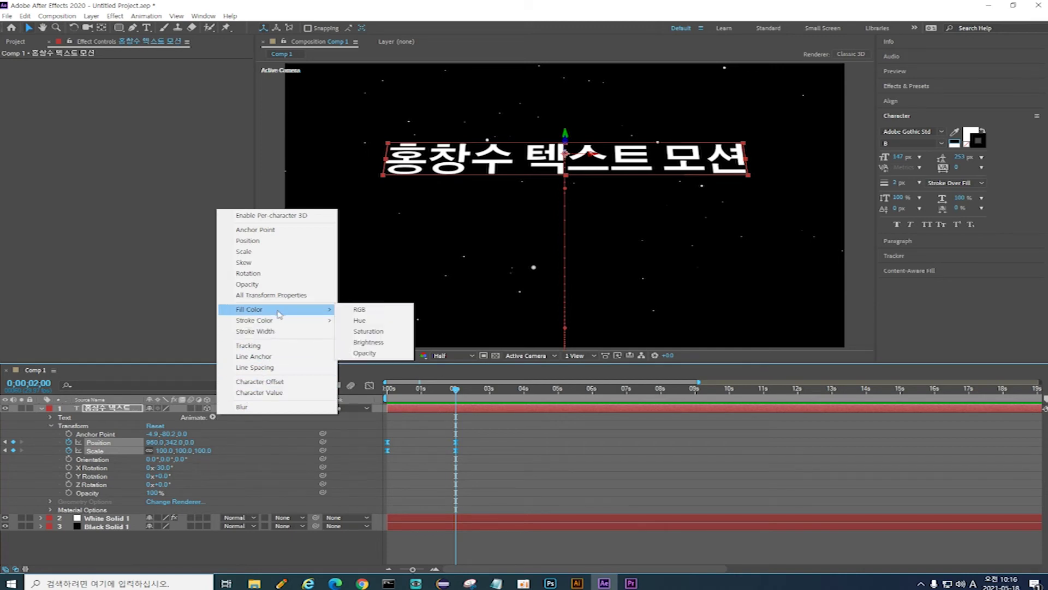
click(387, 312)
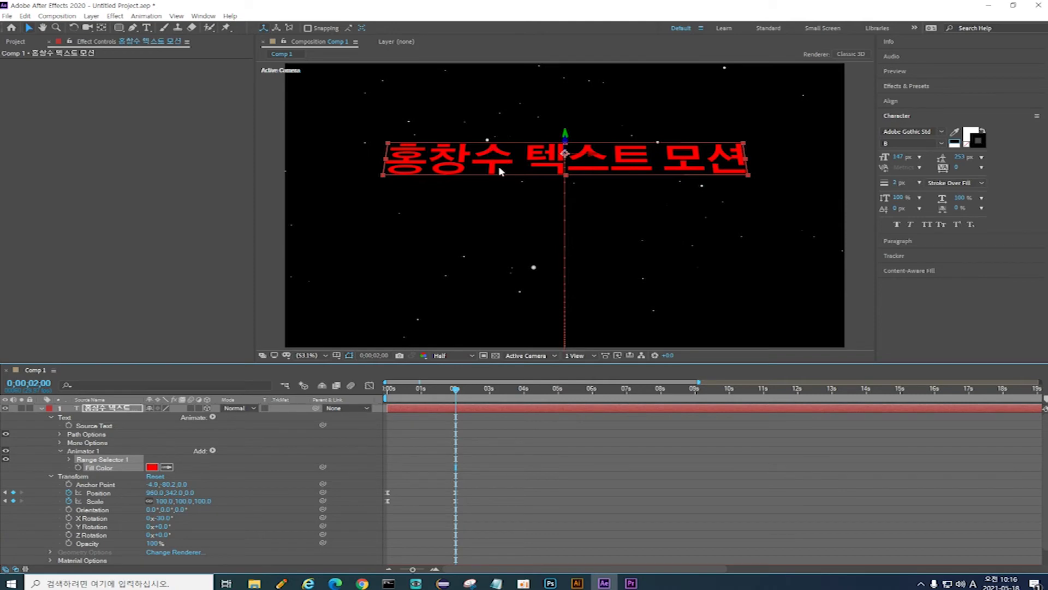
key(Home)
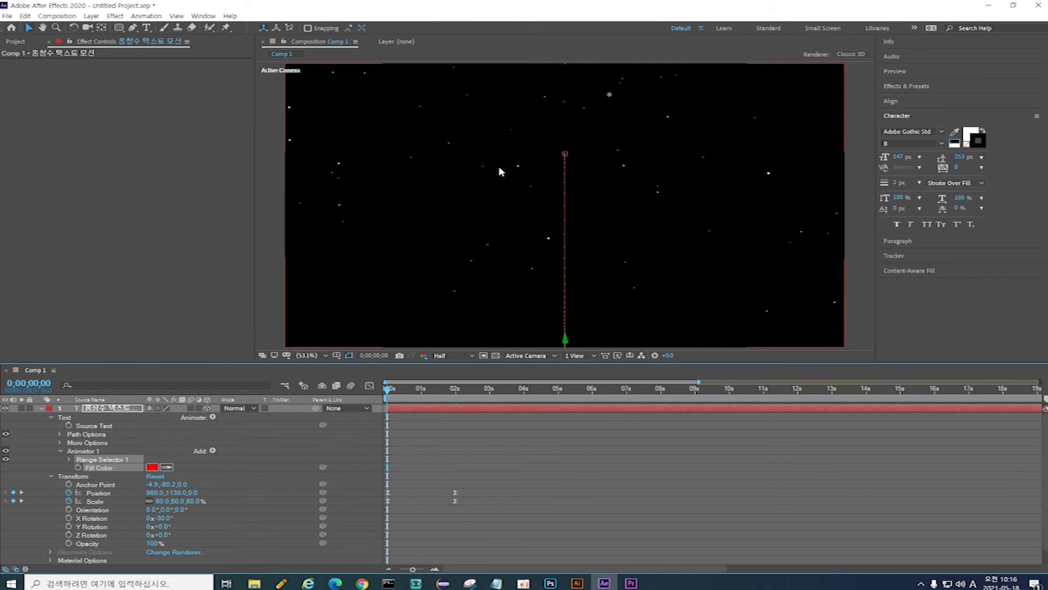
click(78, 468)
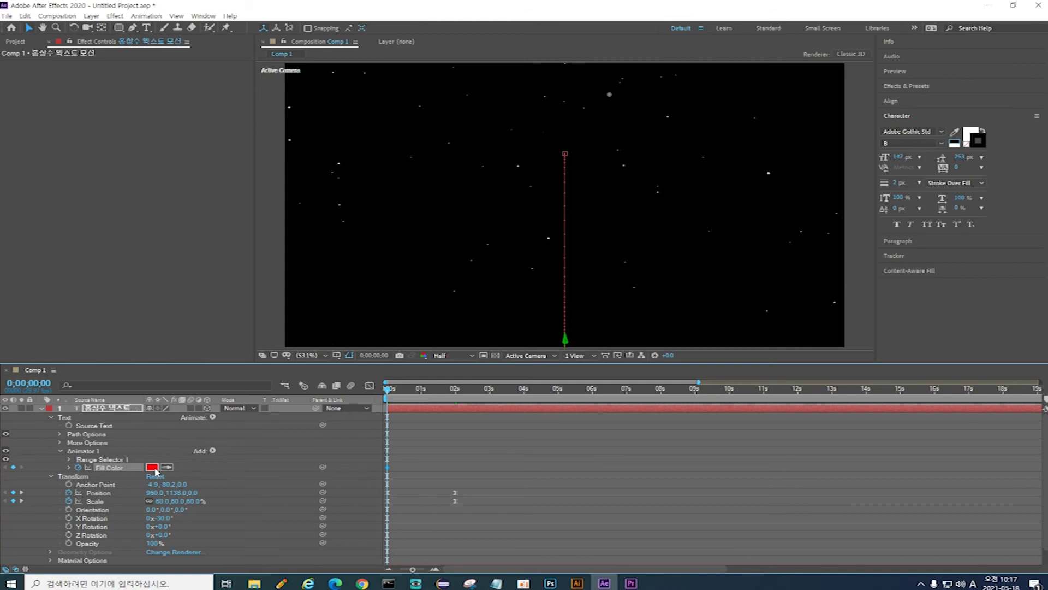
Step: Add Fill Color keyframes ten frames apart in orange, yellow, then green at one second
key(space)
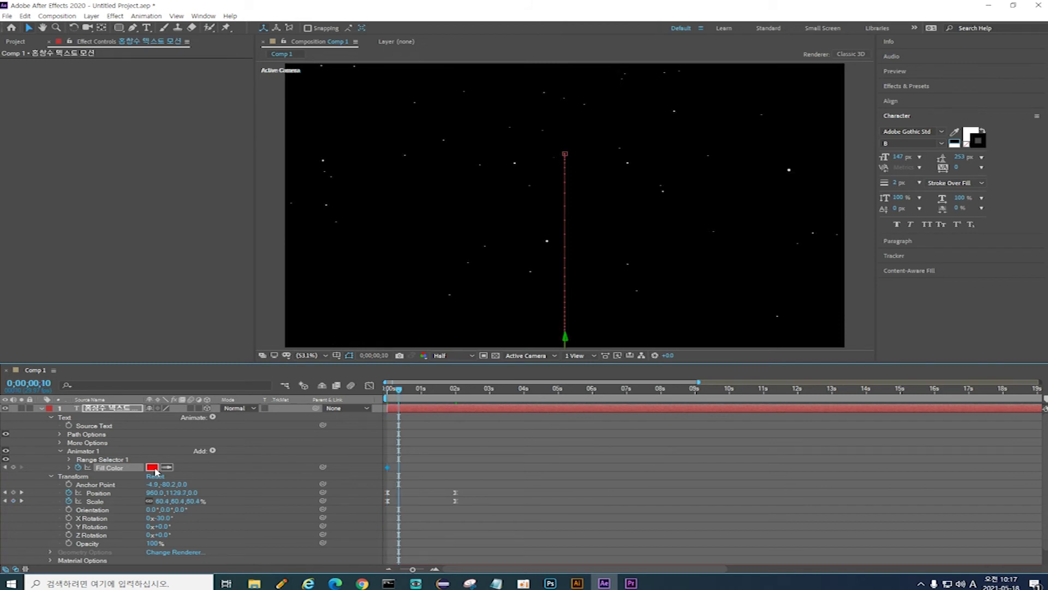
click(153, 467)
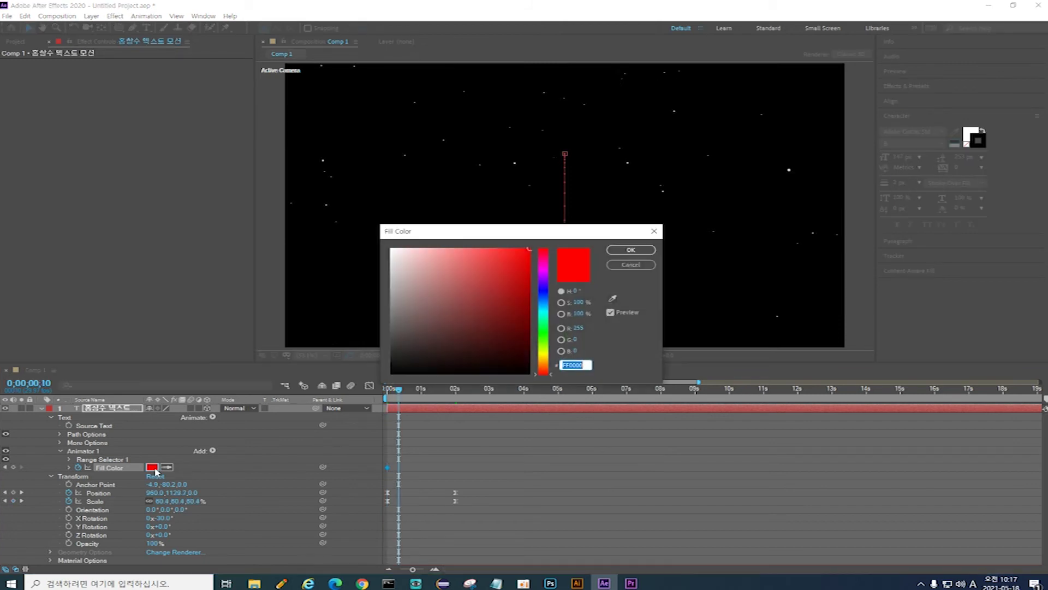
click(544, 364)
click(633, 250)
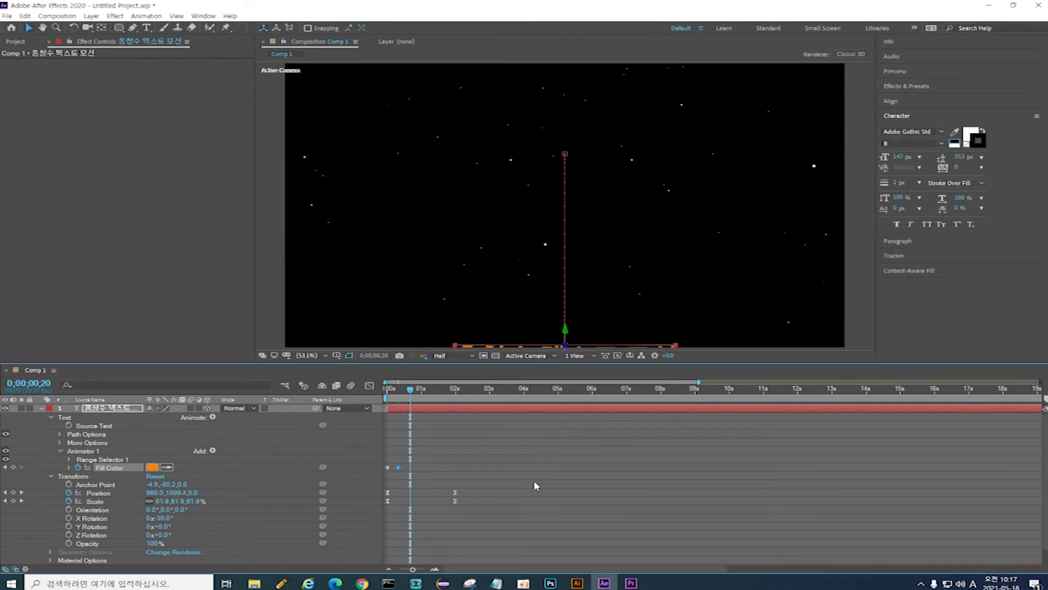
click(152, 466)
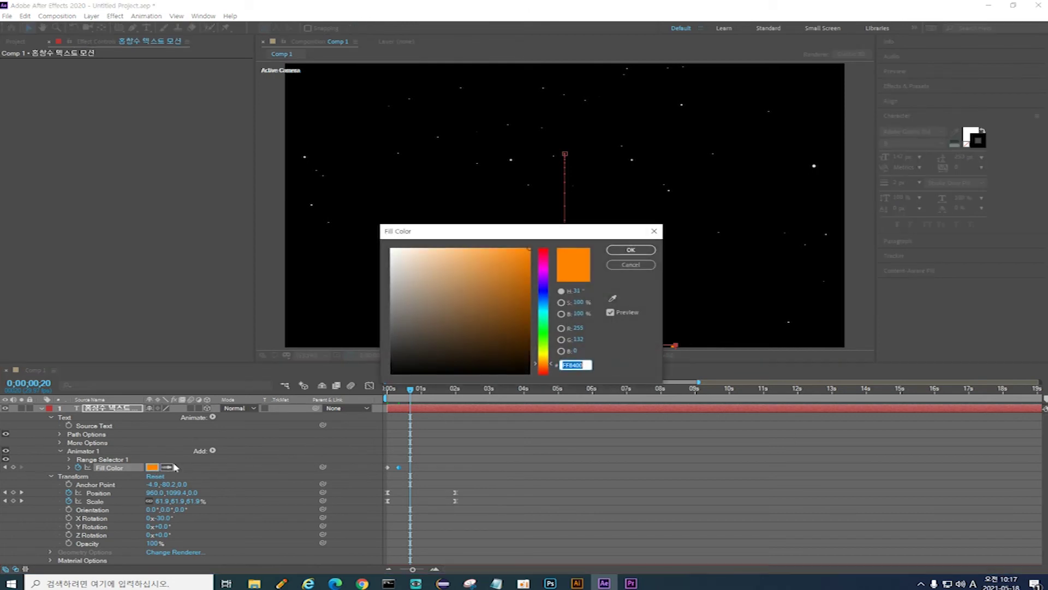
click(544, 355)
click(631, 250)
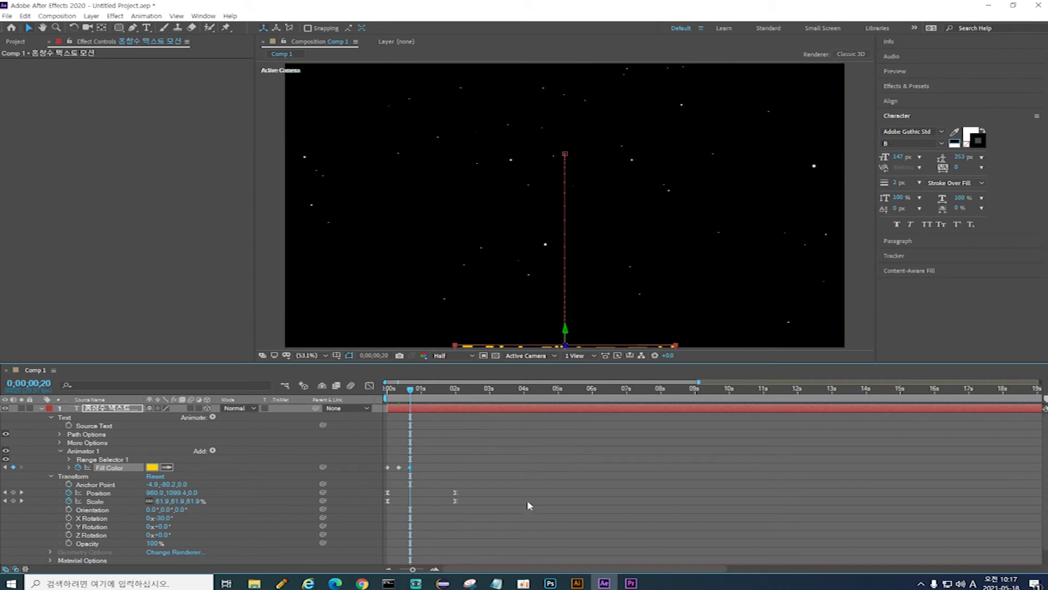
key(shift+Page_Down)
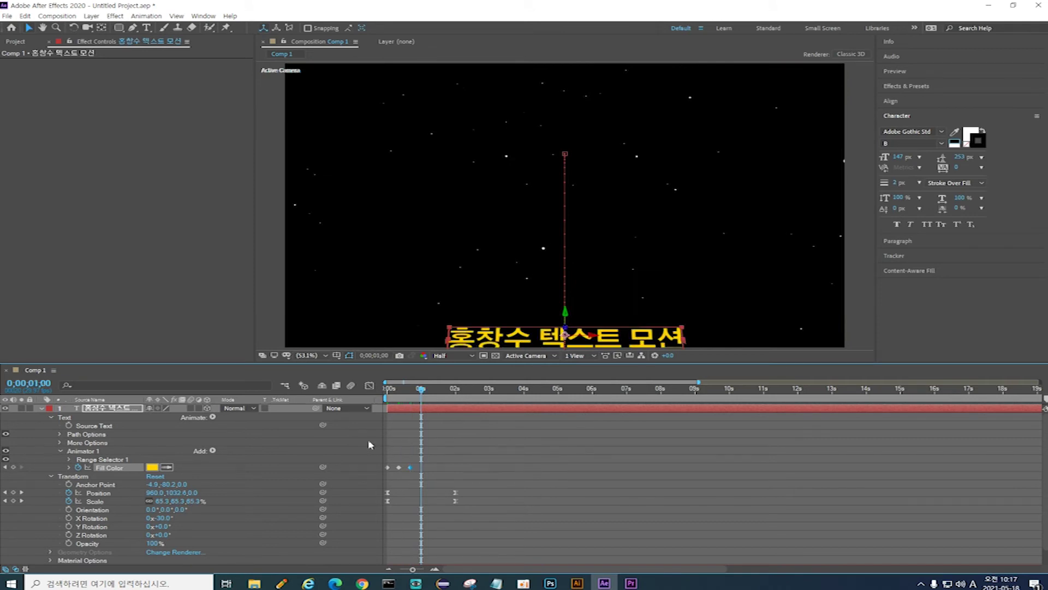
click(152, 467)
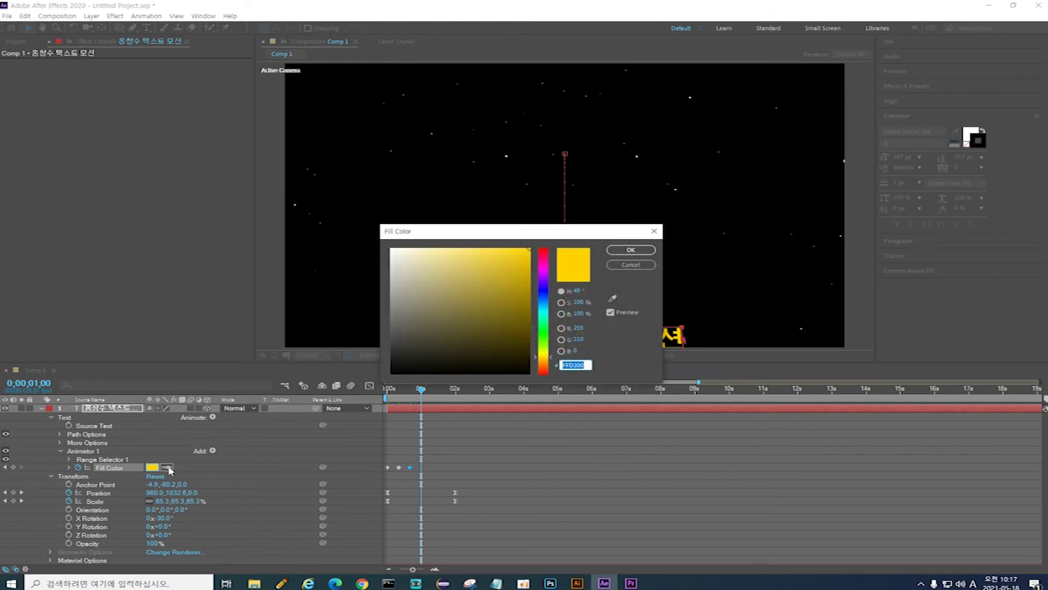
drag(544, 338, 544, 331)
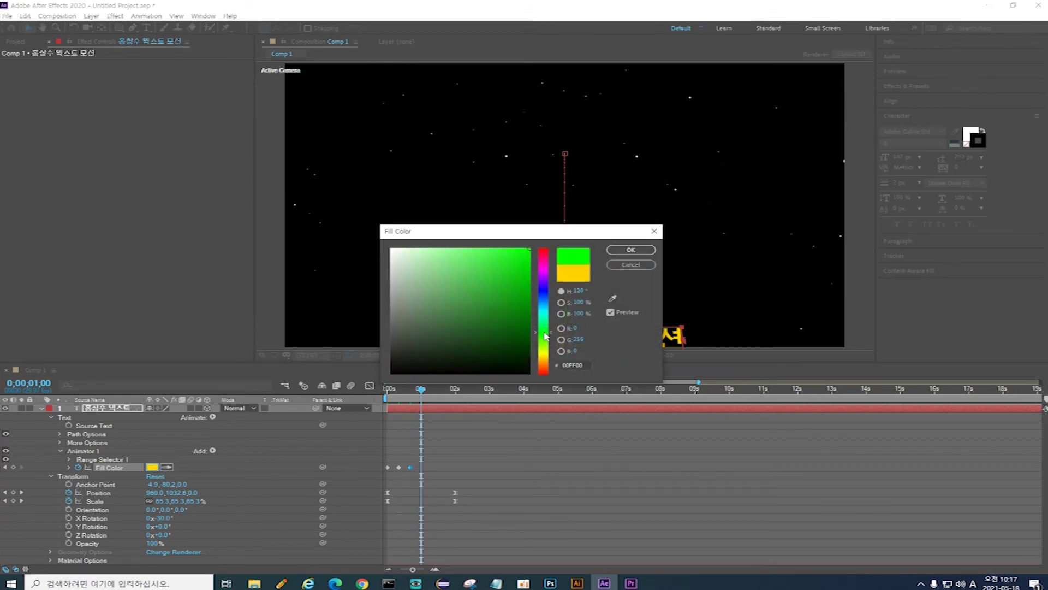
click(630, 250)
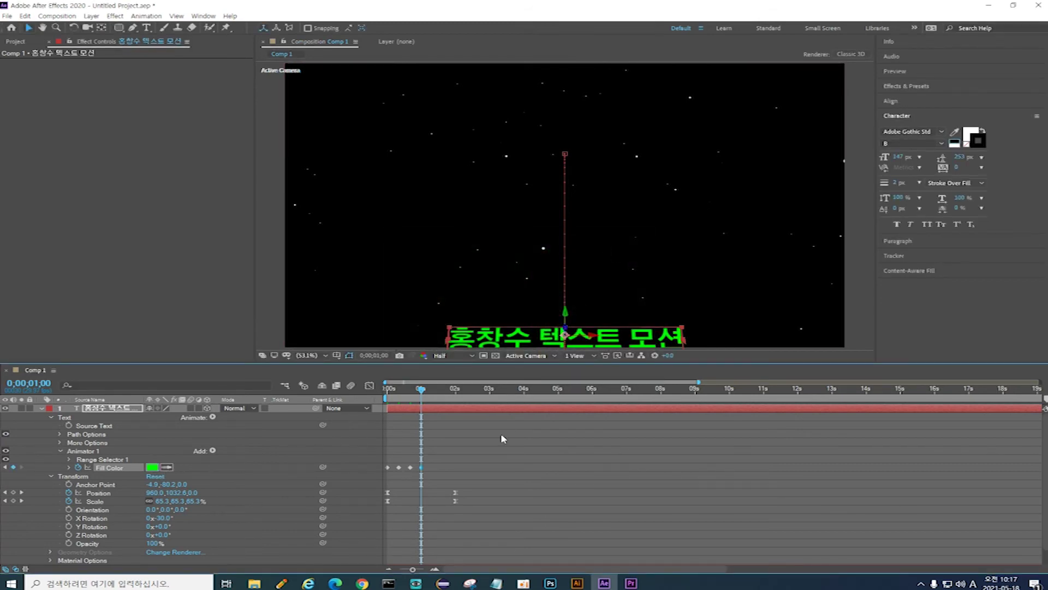
Step: Continue the Fill Color keyframes with blue and purple, ending white at 2 seconds
key(shift+Page_Down)
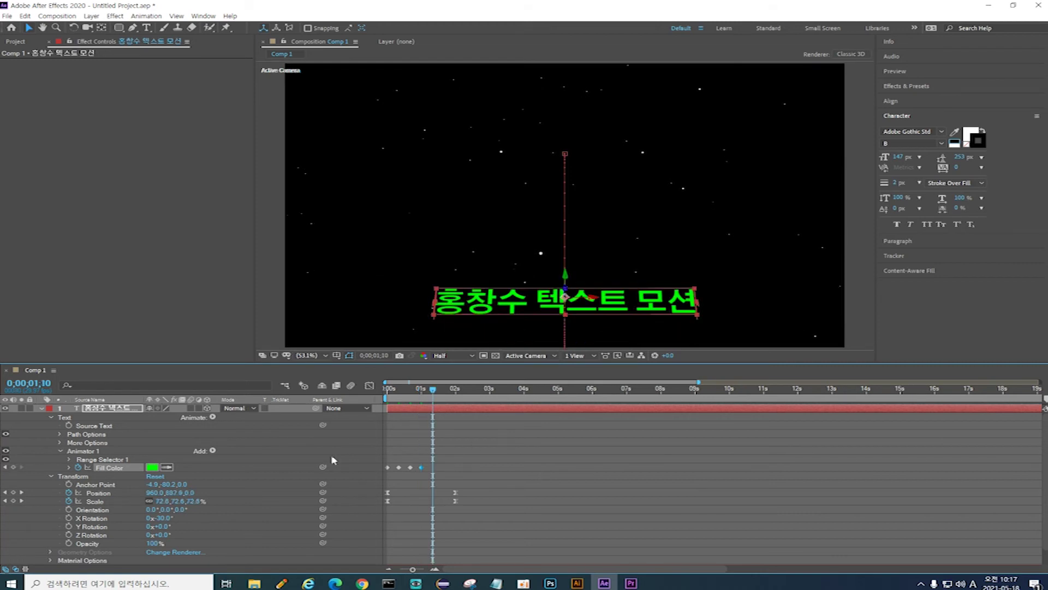
click(153, 467)
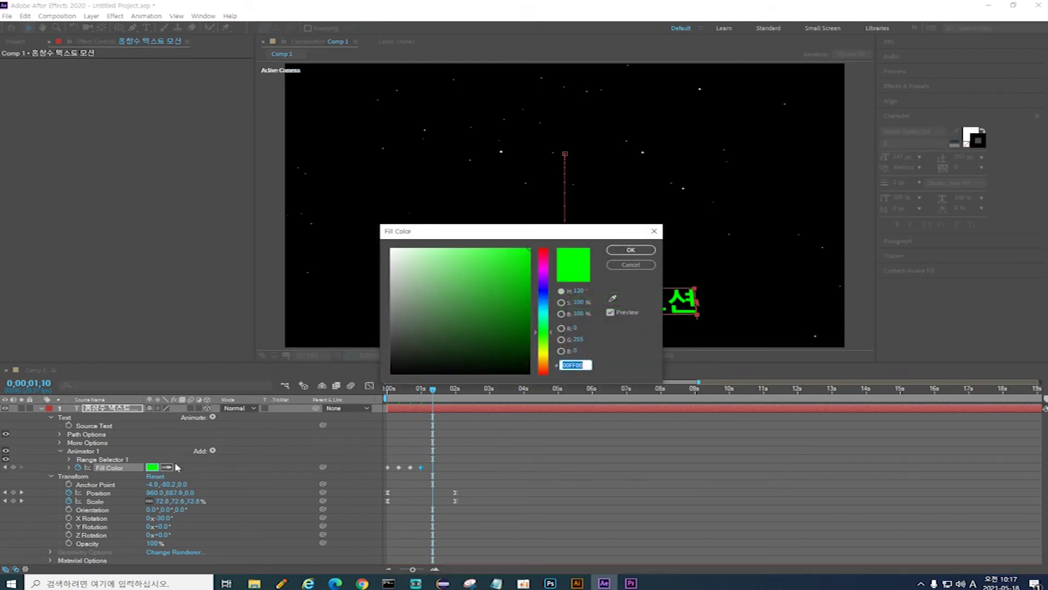
click(545, 301)
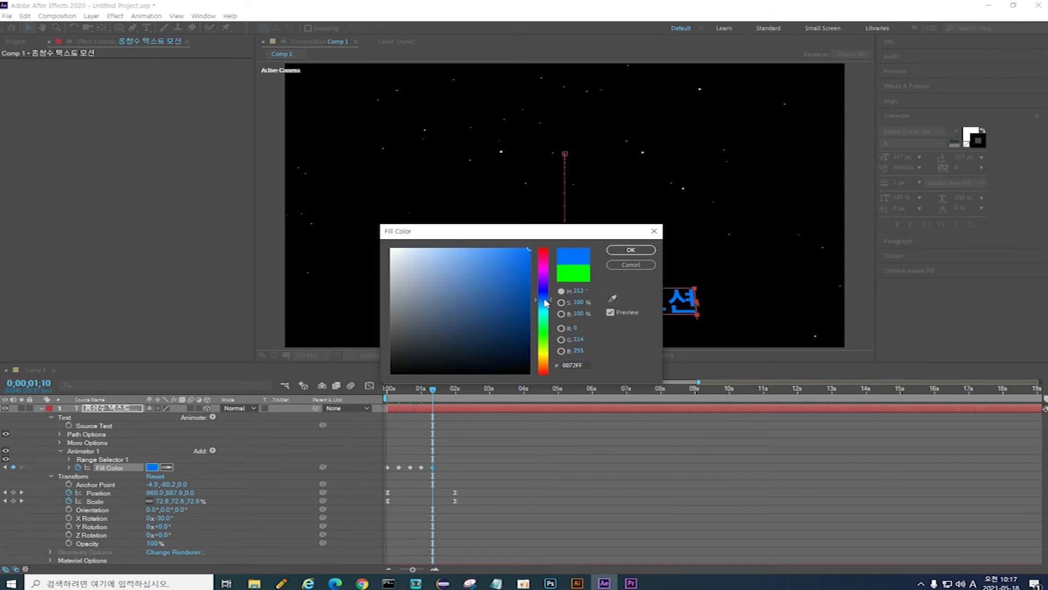
click(629, 250)
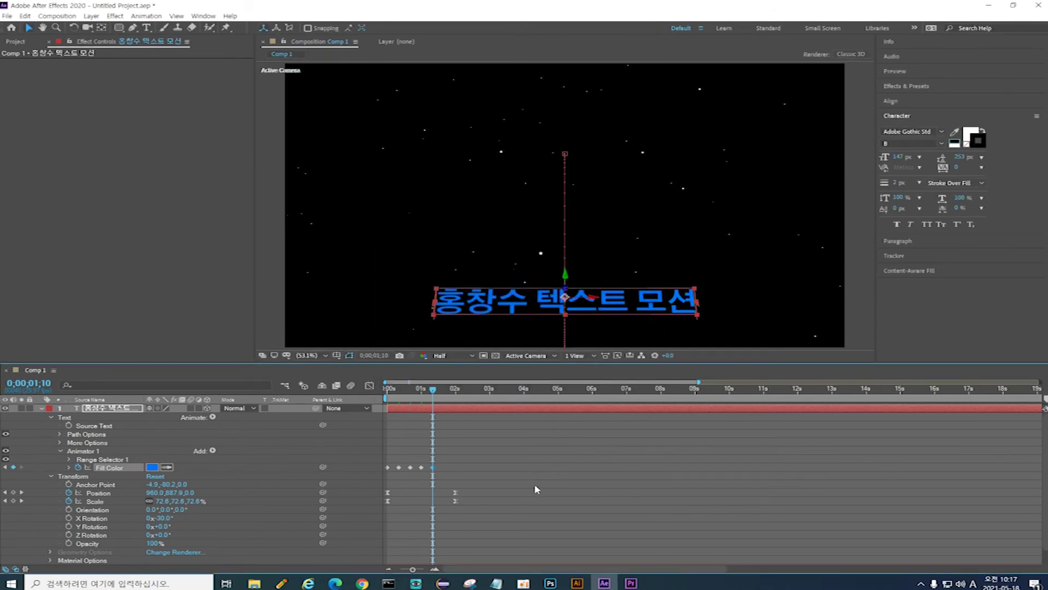
key(space)
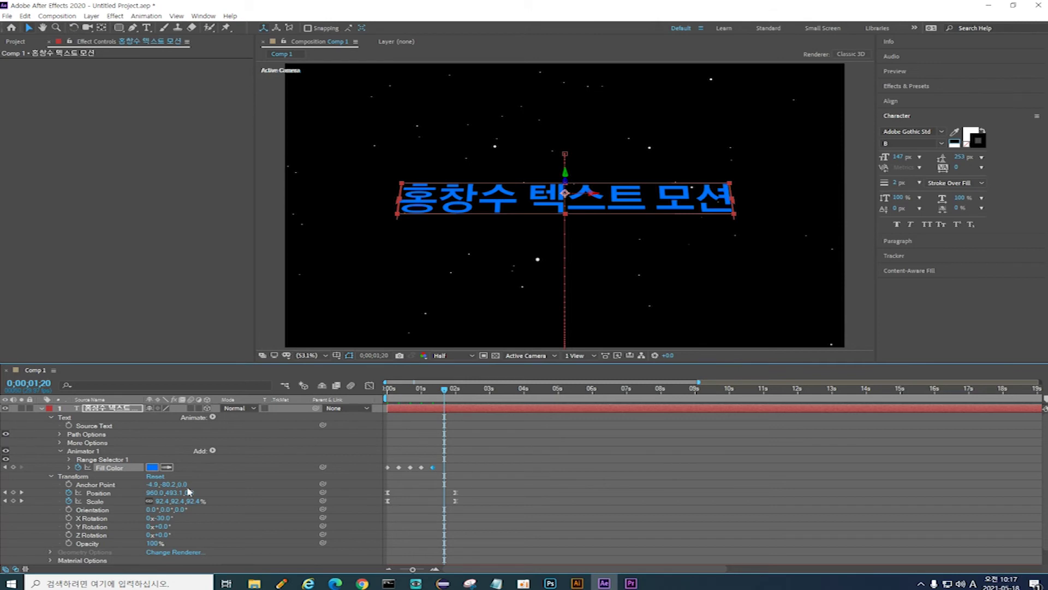
click(152, 468)
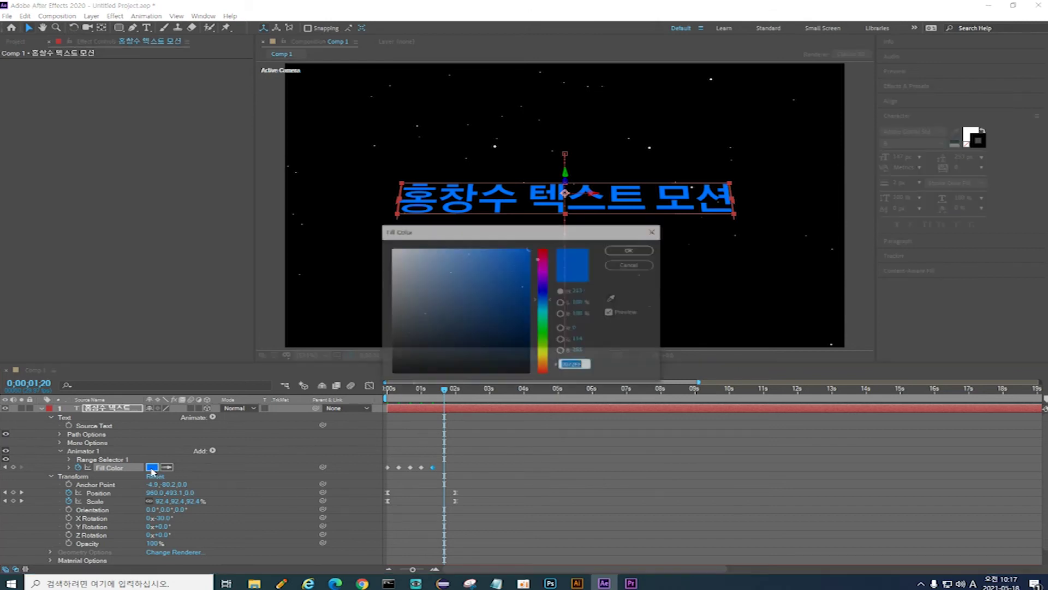
click(545, 278)
click(620, 251)
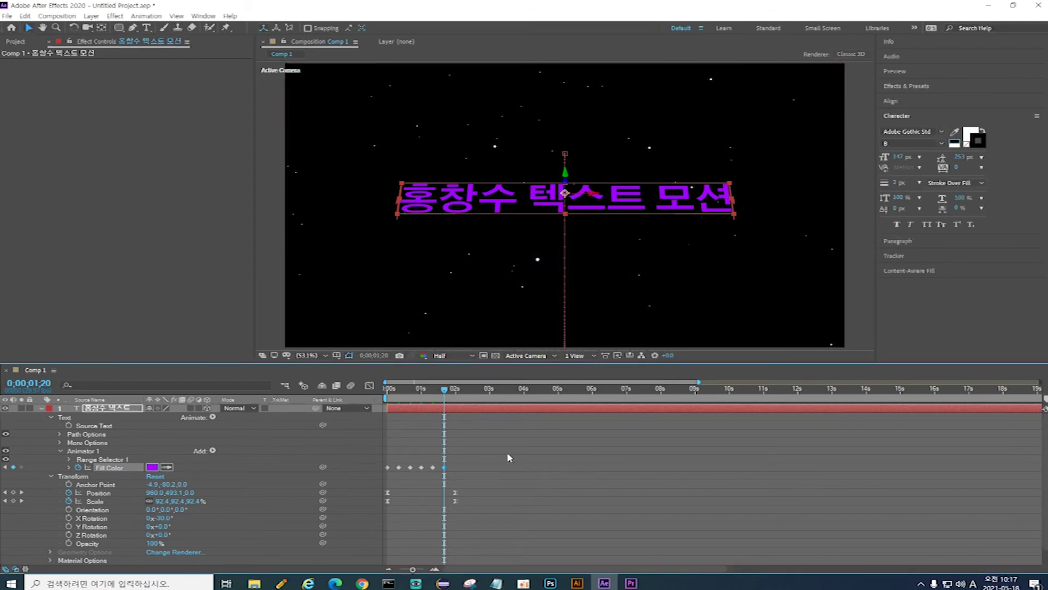
key(k)
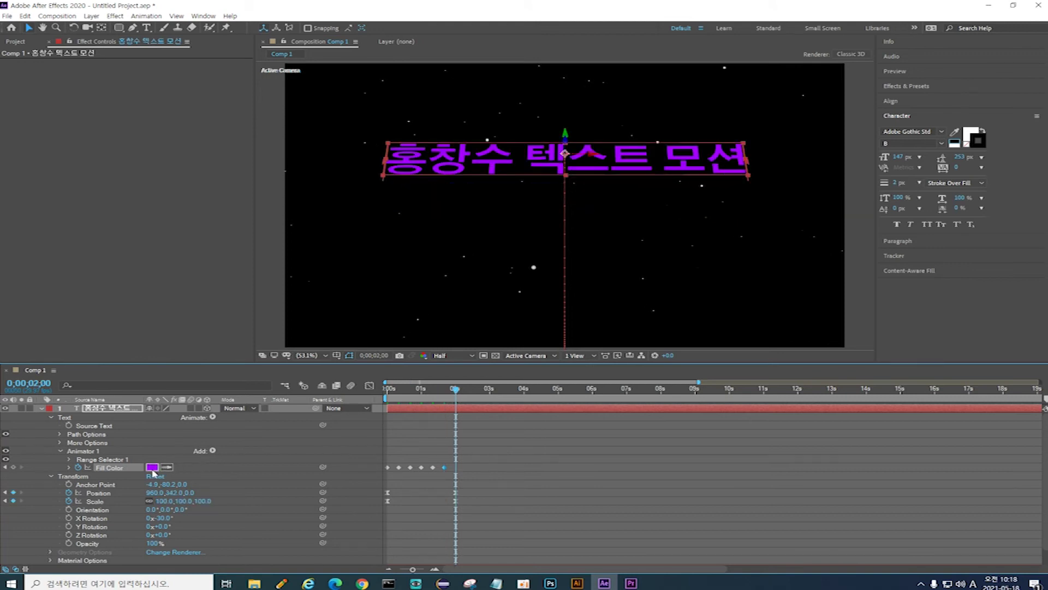
click(152, 467)
click(391, 250)
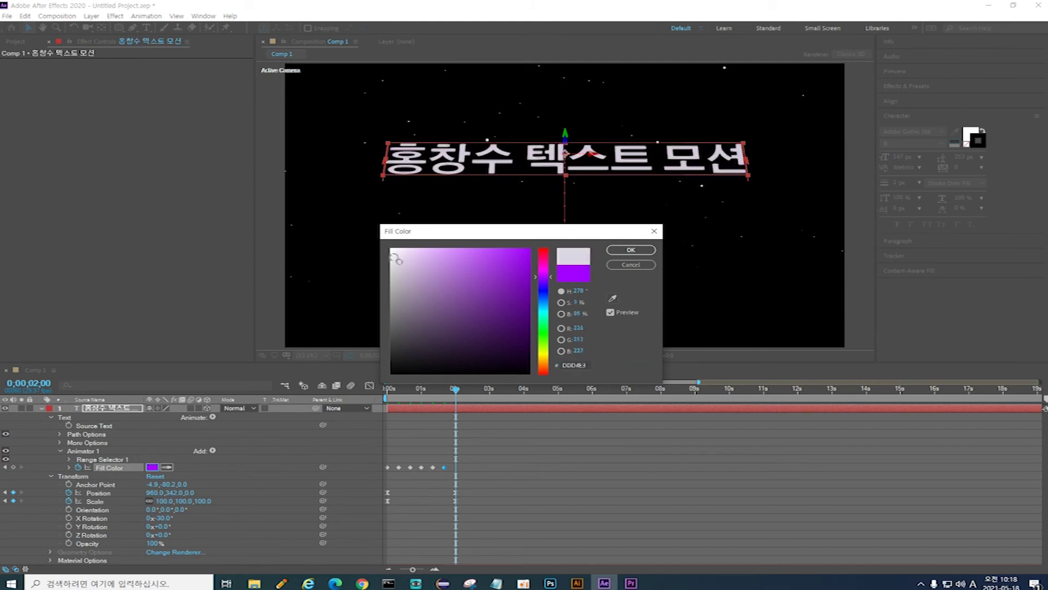
click(631, 249)
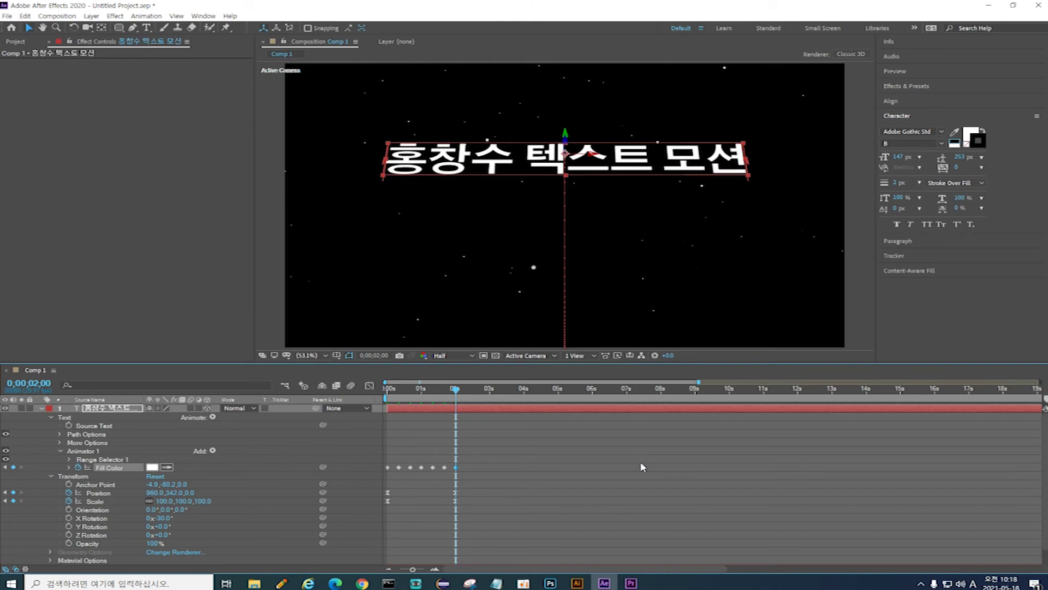
key(Home)
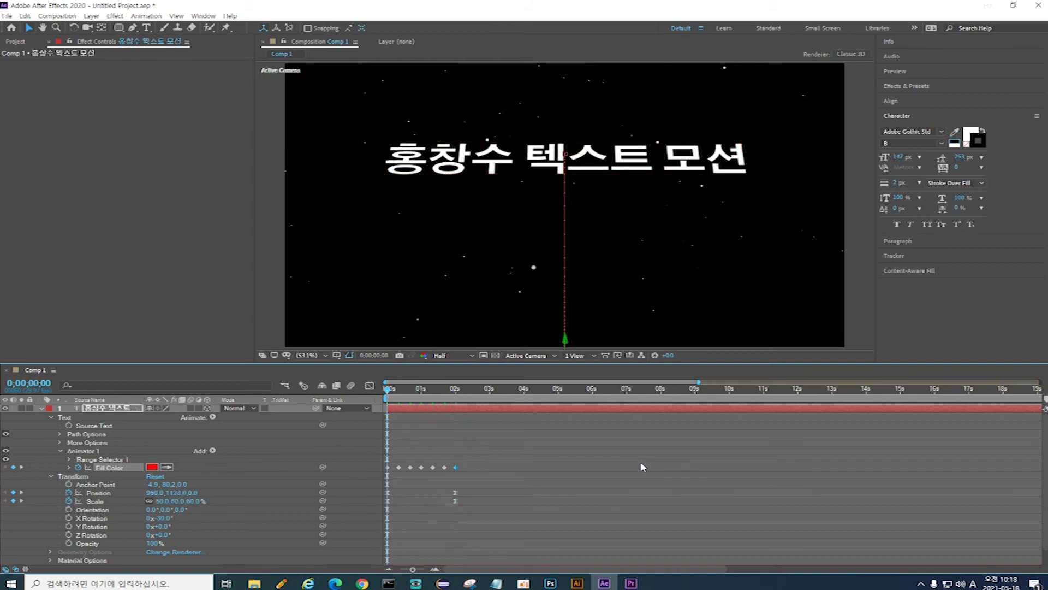
key(space)
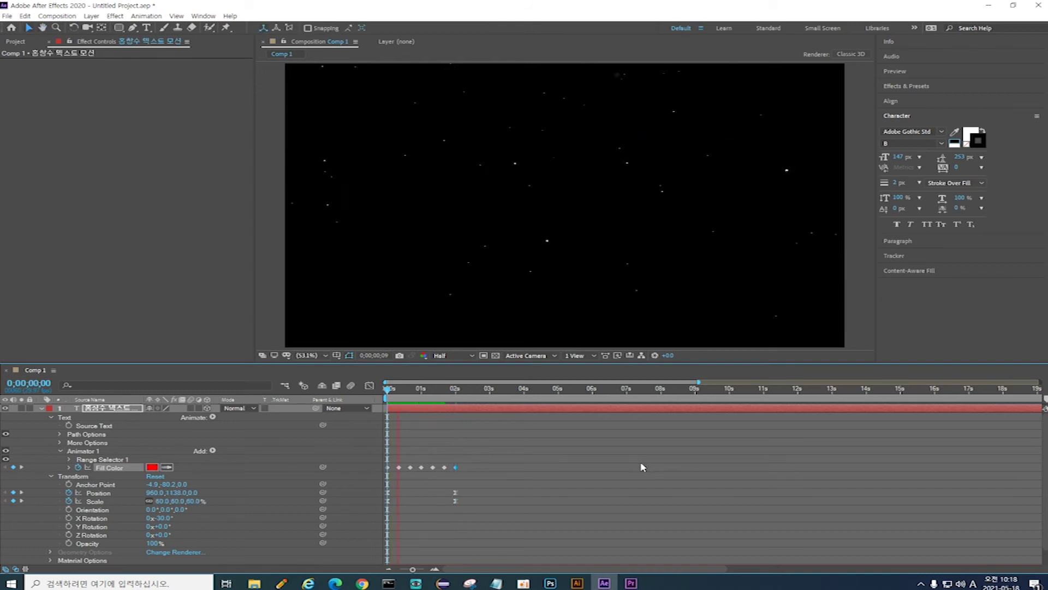
key(space)
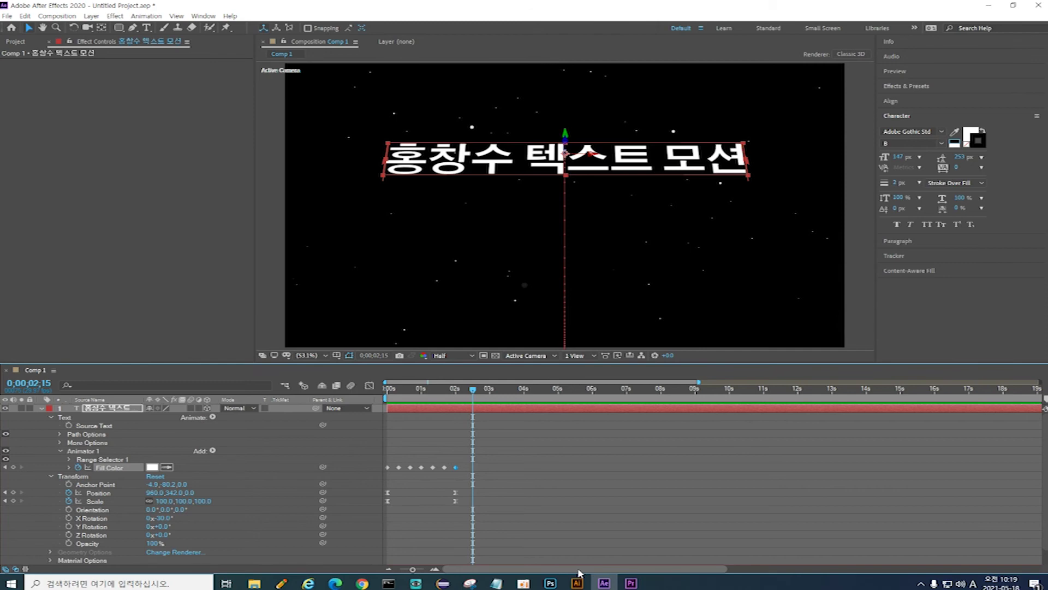
Step: Pre-compose the title text layer under the default comp name, then bring back the ECHO note
right_click(109, 413)
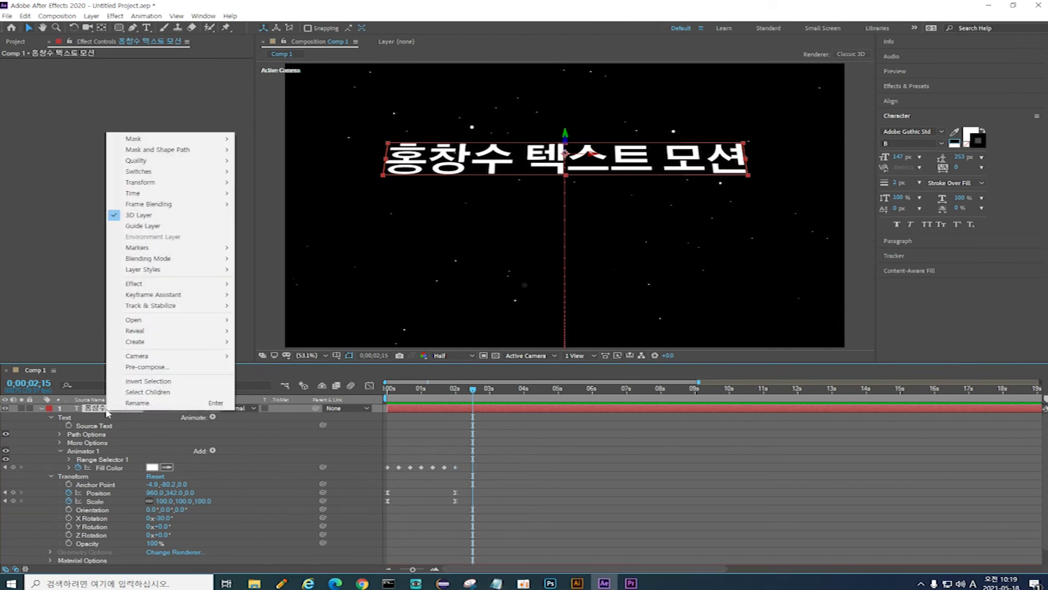
click(180, 370)
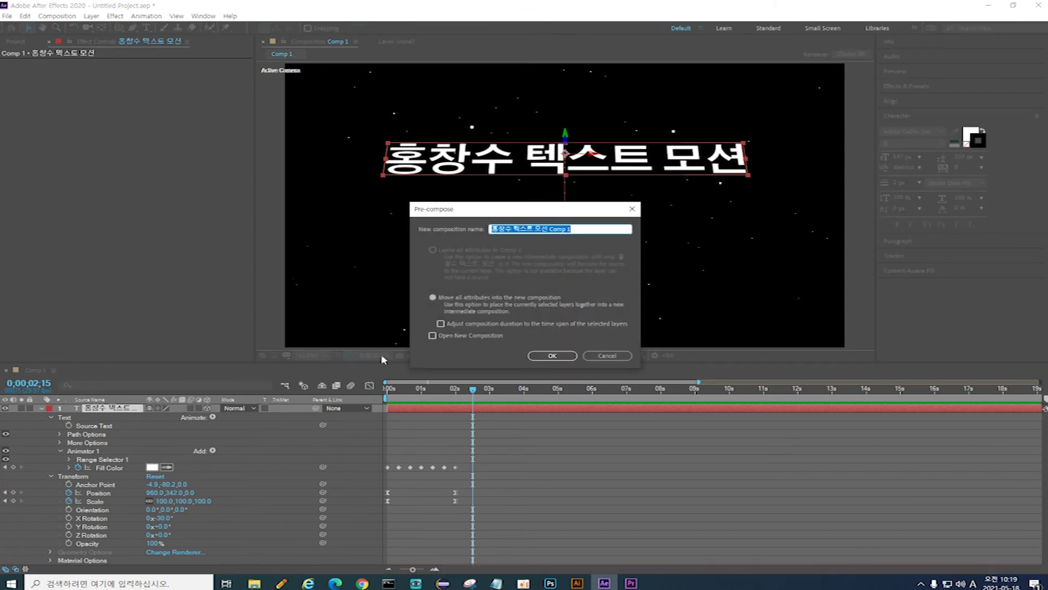
click(556, 359)
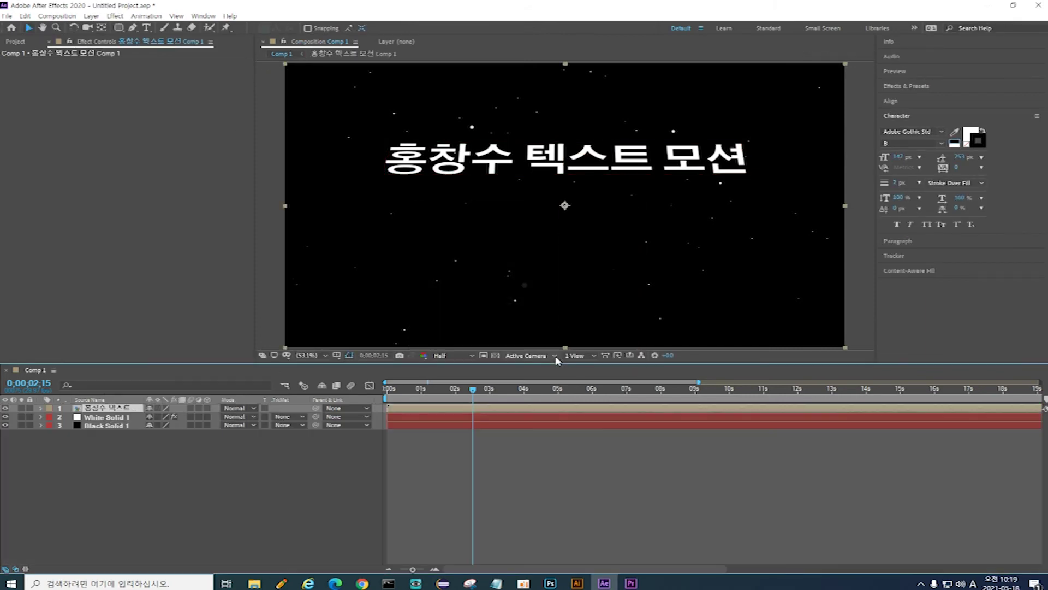
click(496, 583)
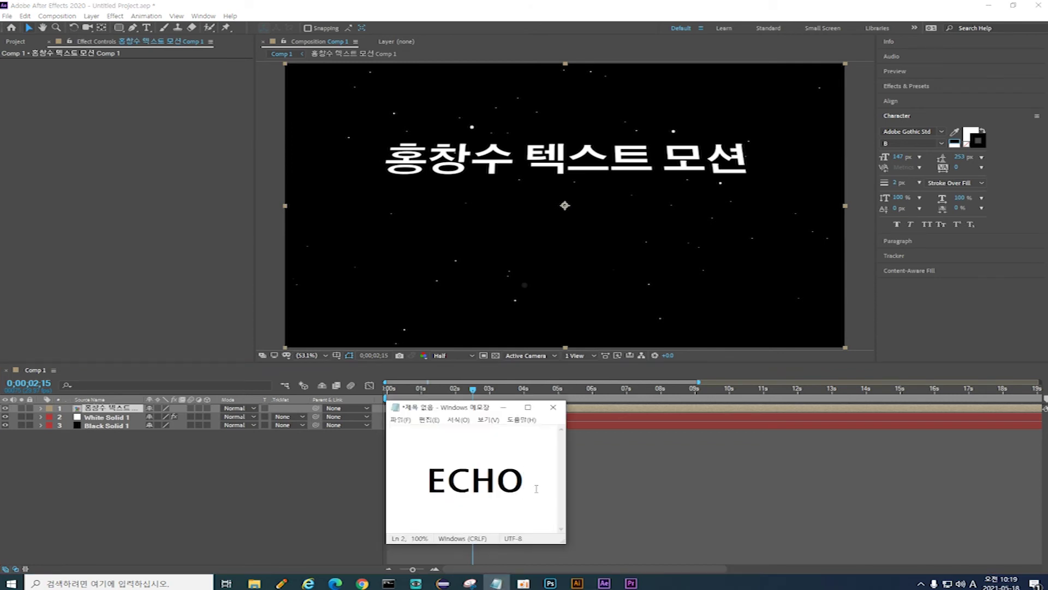
Step: Highlight the word ECHO in the Notepad note to copy as a search term
drag(534, 488, 432, 488)
key(ctrl+c)
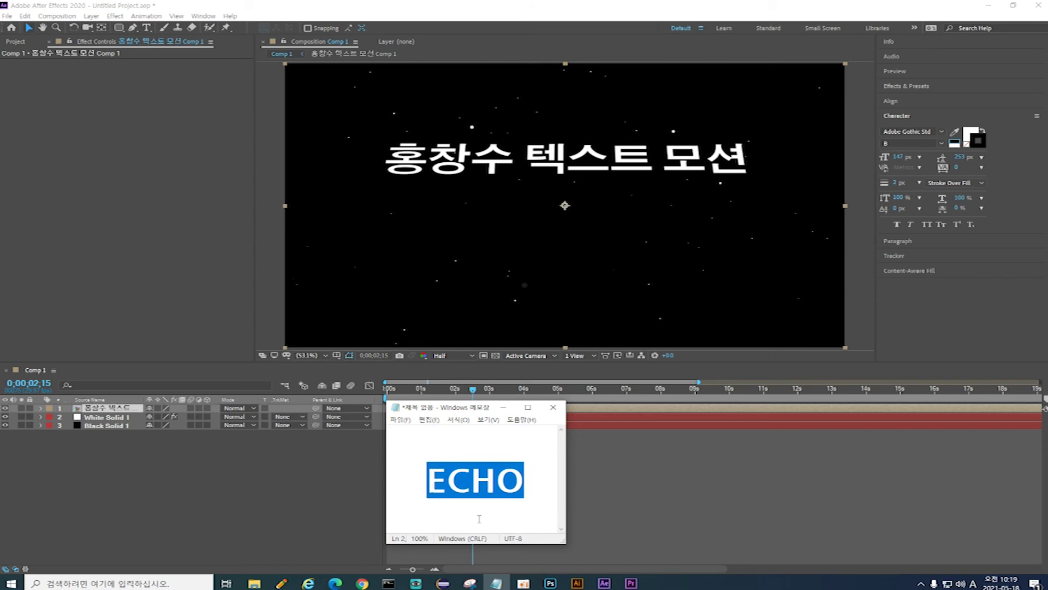
Step: Replace the STAR search with ECHO and apply Time > Echo to the title precomp layer 1
click(913, 86)
click(924, 99)
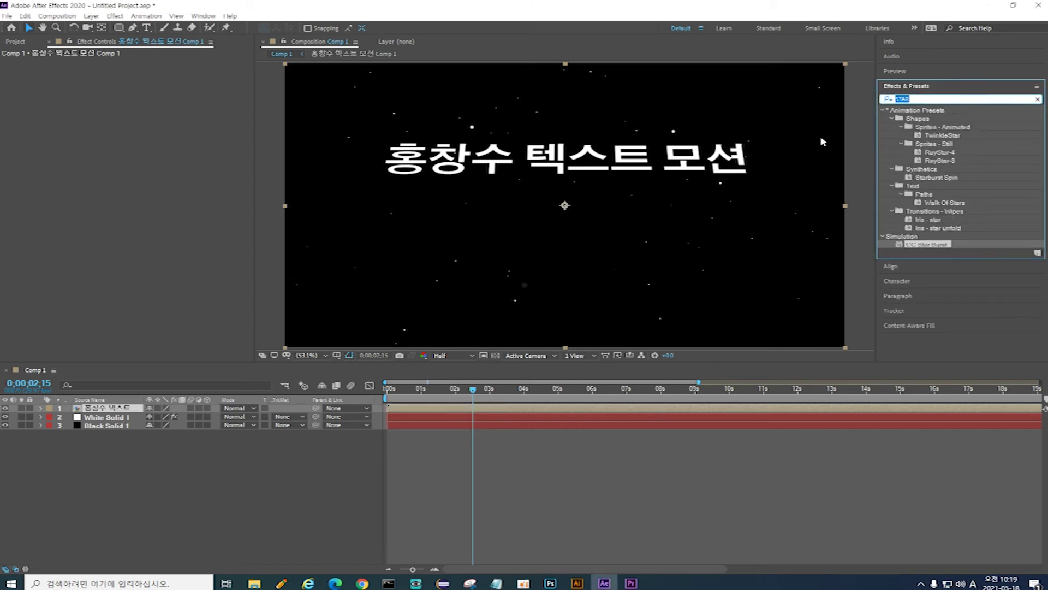
key(ctrl+v)
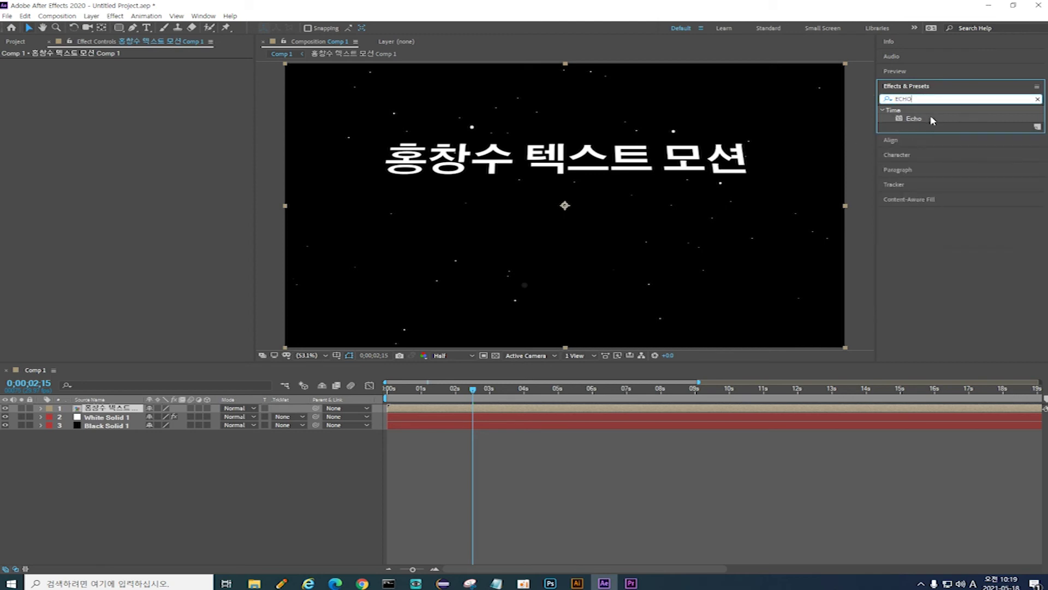
drag(931, 121, 133, 409)
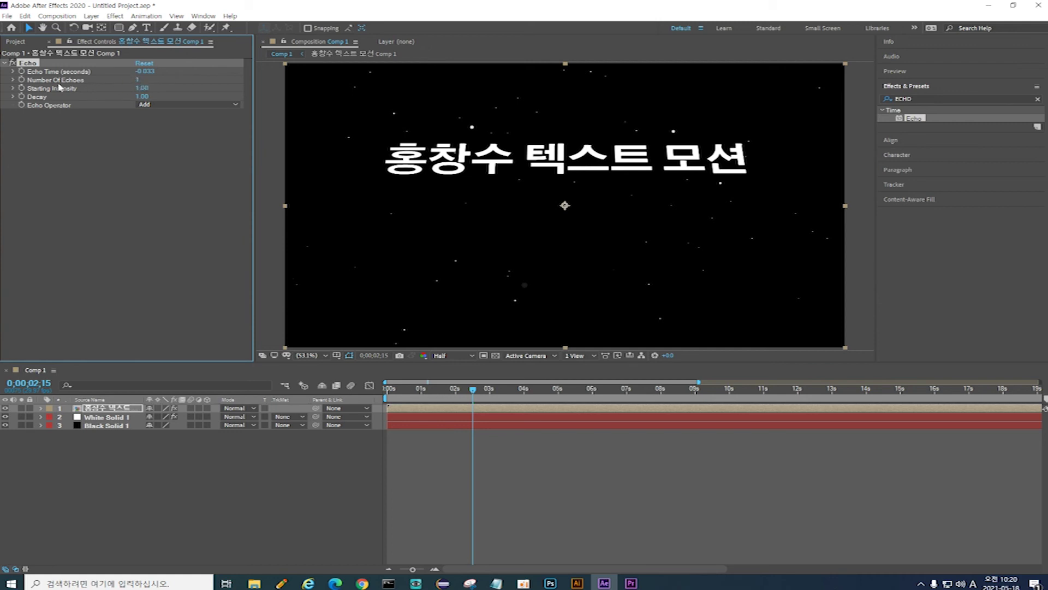
Step: Set Echo's Number Of Echoes to 60, after briefly trying 3
click(139, 80)
text(30)
click(185, 190)
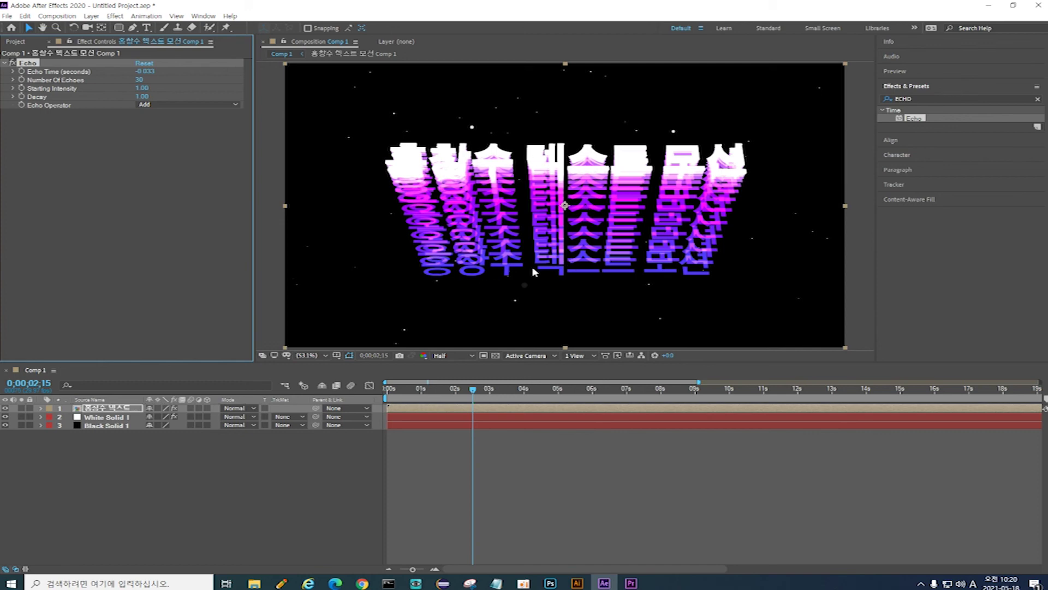
click(139, 80)
text(6)
key(Return)
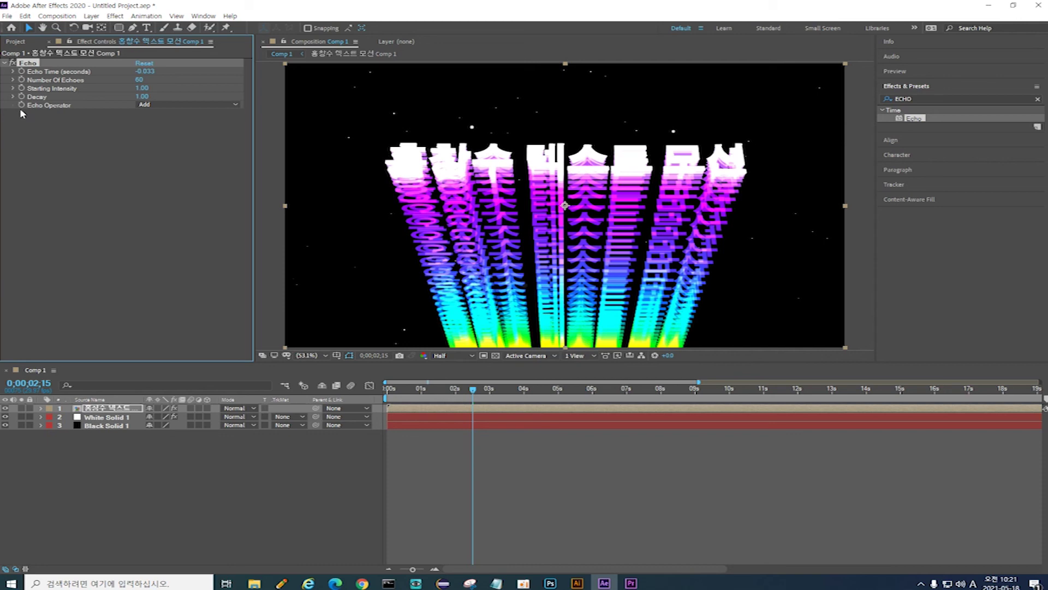
Step: Set Echo Operator to Composite In Front and preview Comp 1 from the beginning
click(237, 105)
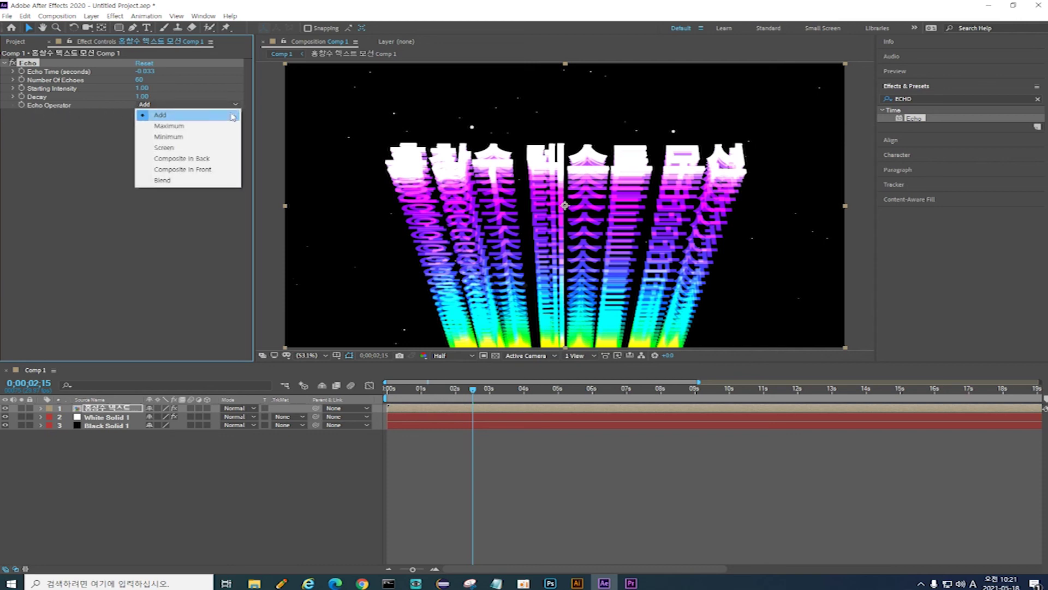
click(218, 171)
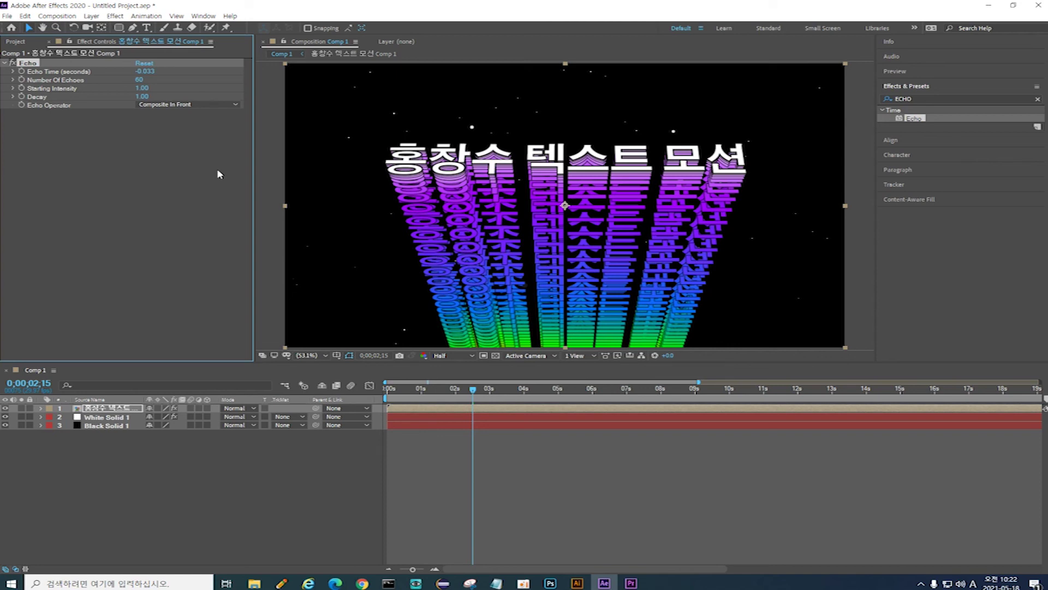
key(space)
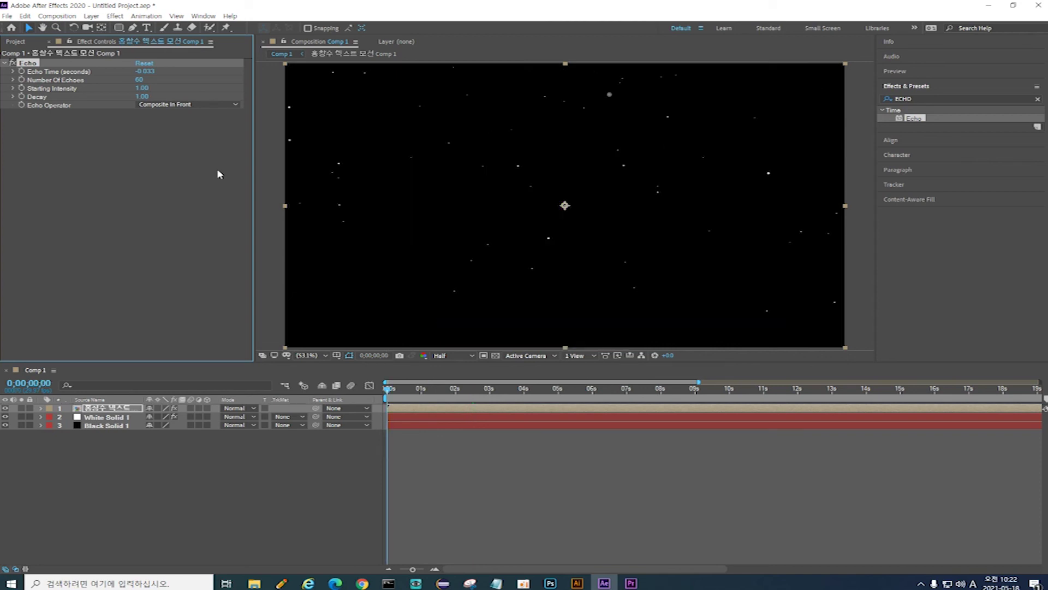
key(space)
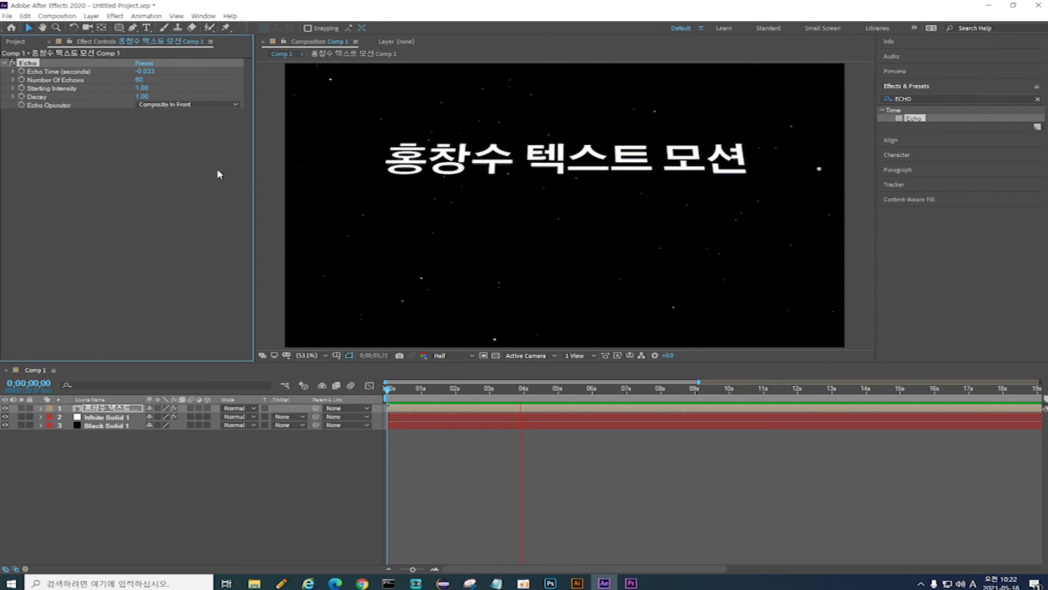
Step: Stop playback at 0;00;02;05 and bring up the Layer > New submenu
key(space)
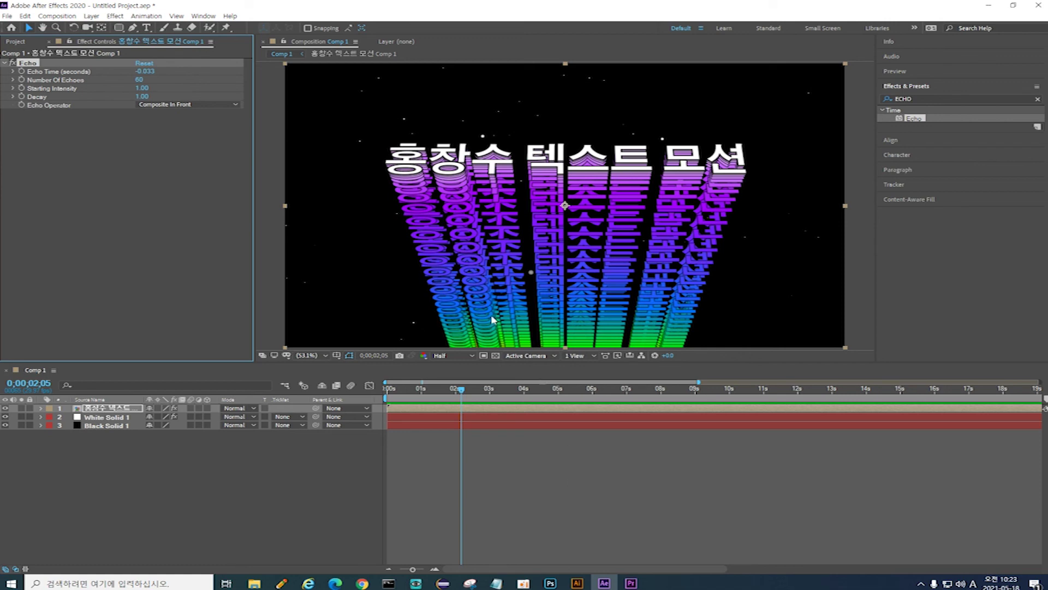
click(91, 16)
mouse_move(131, 29)
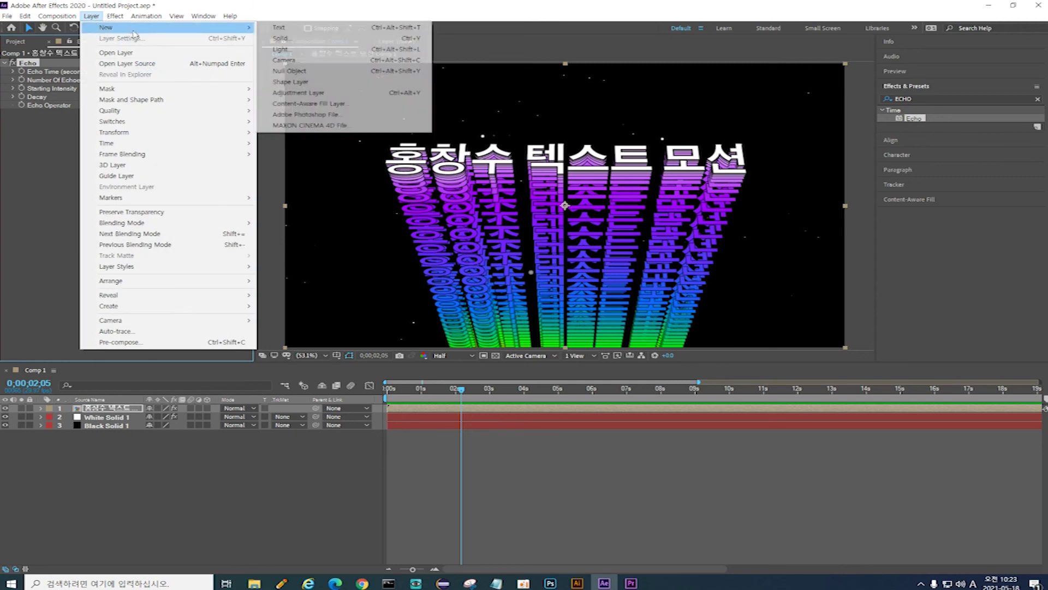
Step: Create a comp-size white (FFFFFF) solid, White Solid 2, on top of Comp 1
click(316, 40)
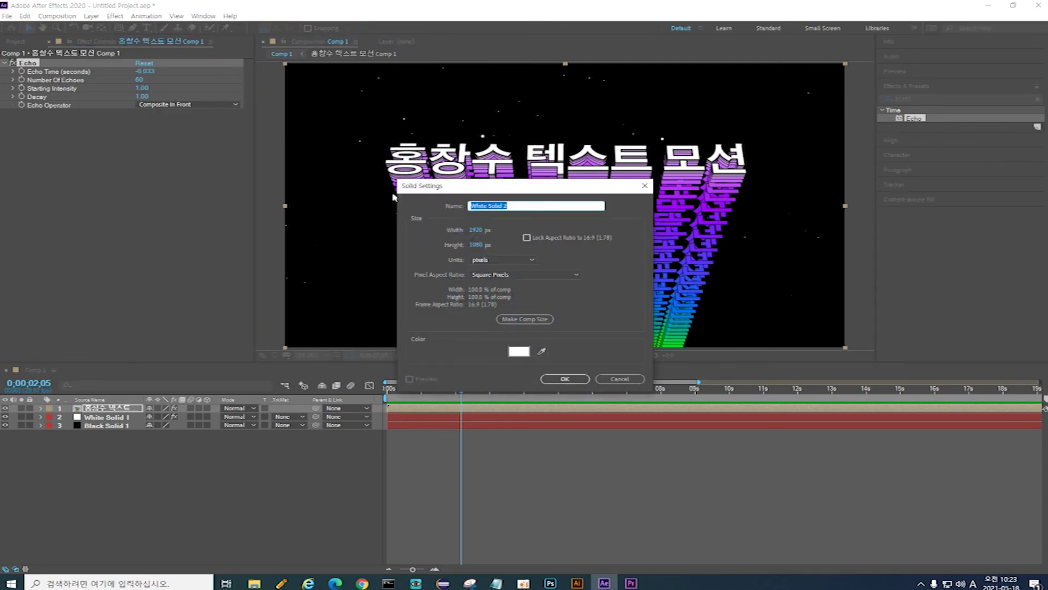
click(524, 354)
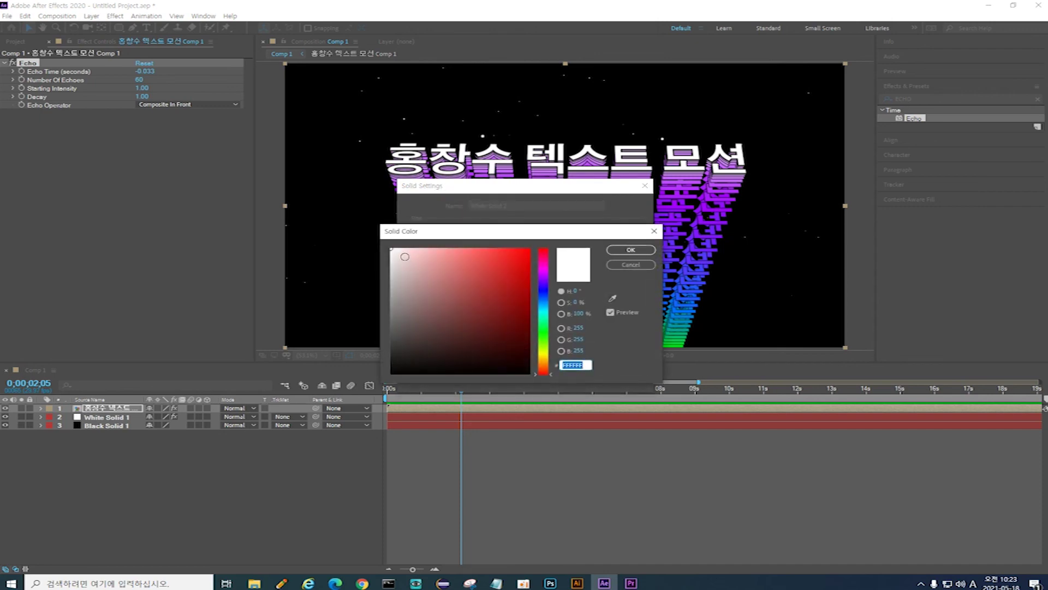
click(617, 250)
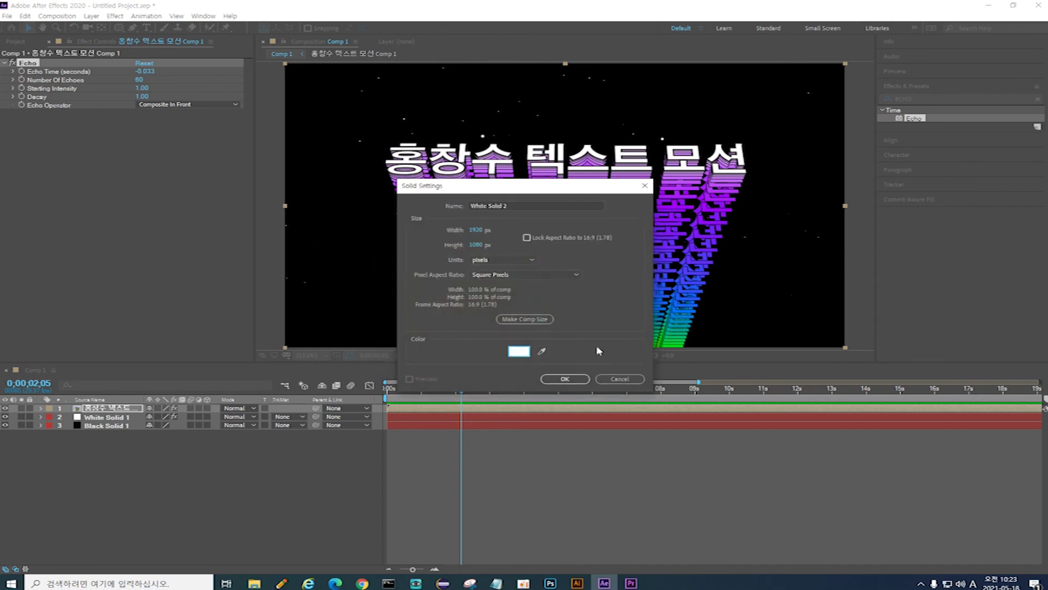
click(583, 380)
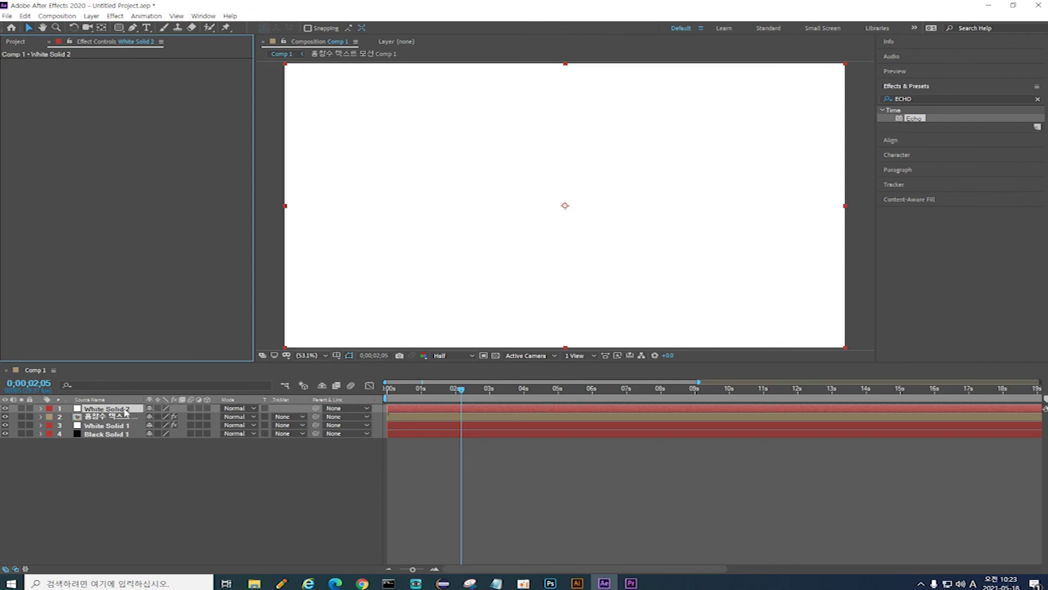
Step: Draw an inverted rounded-rectangle Mask 1 on White Solid 2 and return to the start
click(119, 30)
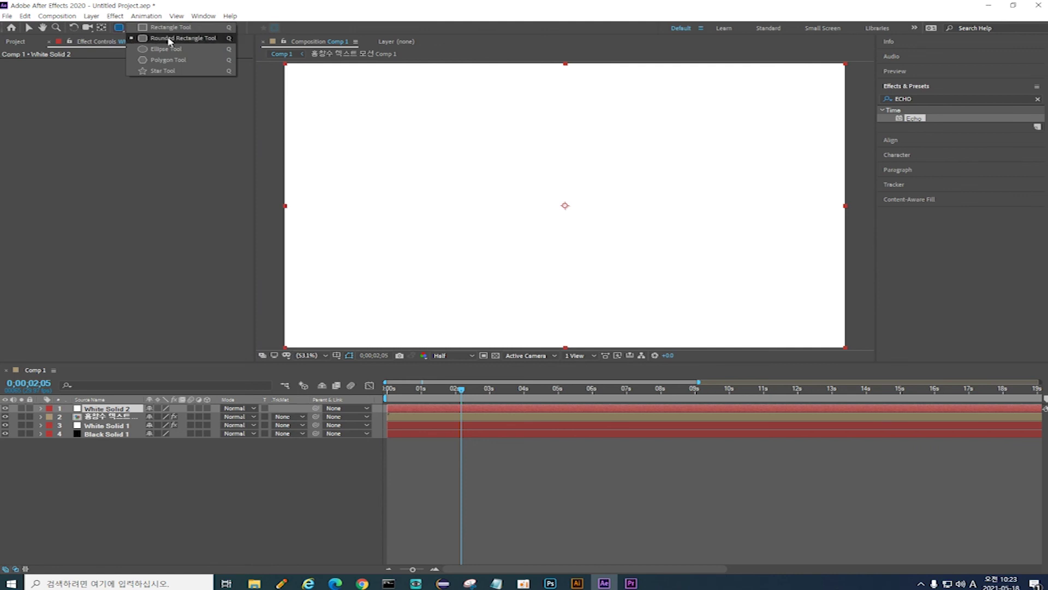
click(169, 38)
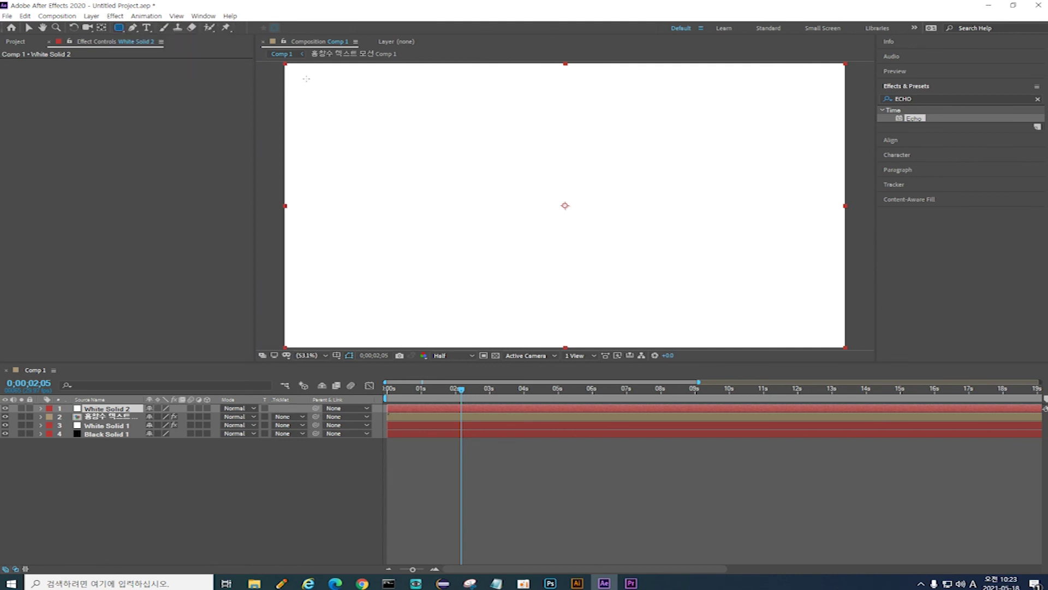
drag(305, 78, 828, 331)
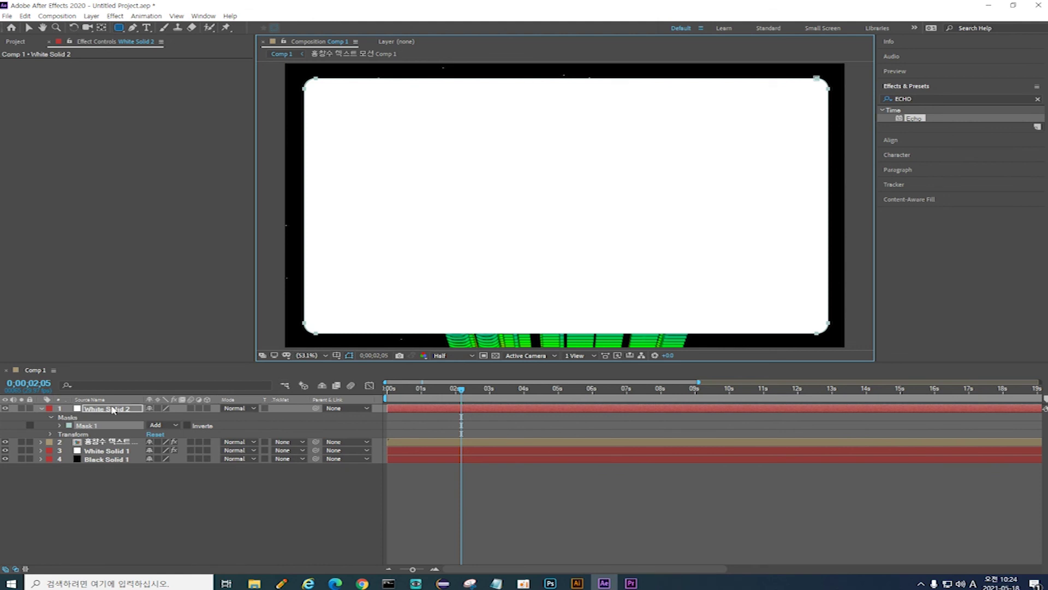
click(187, 426)
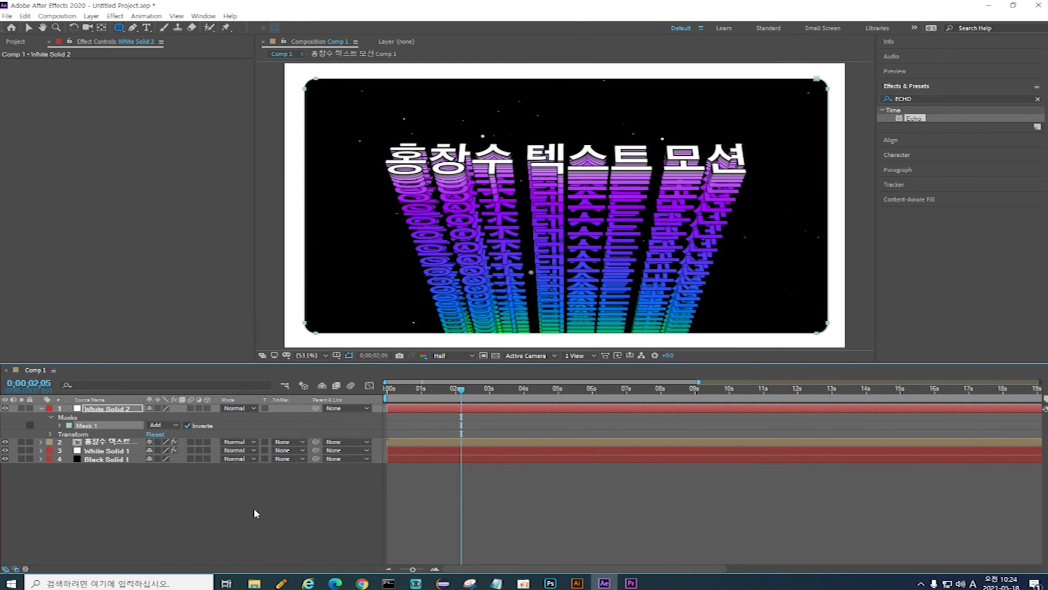
key(space)
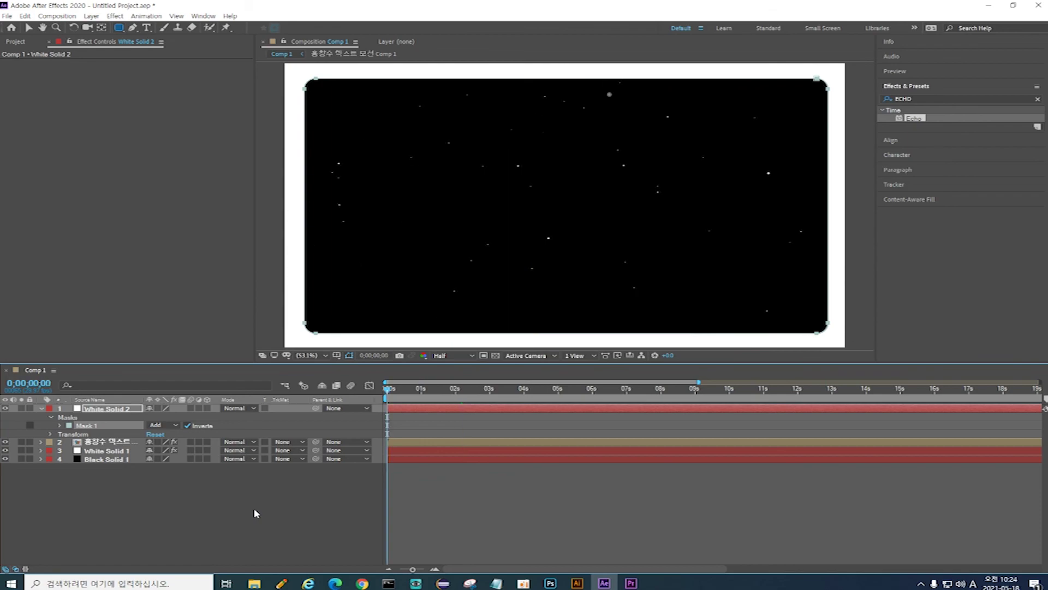